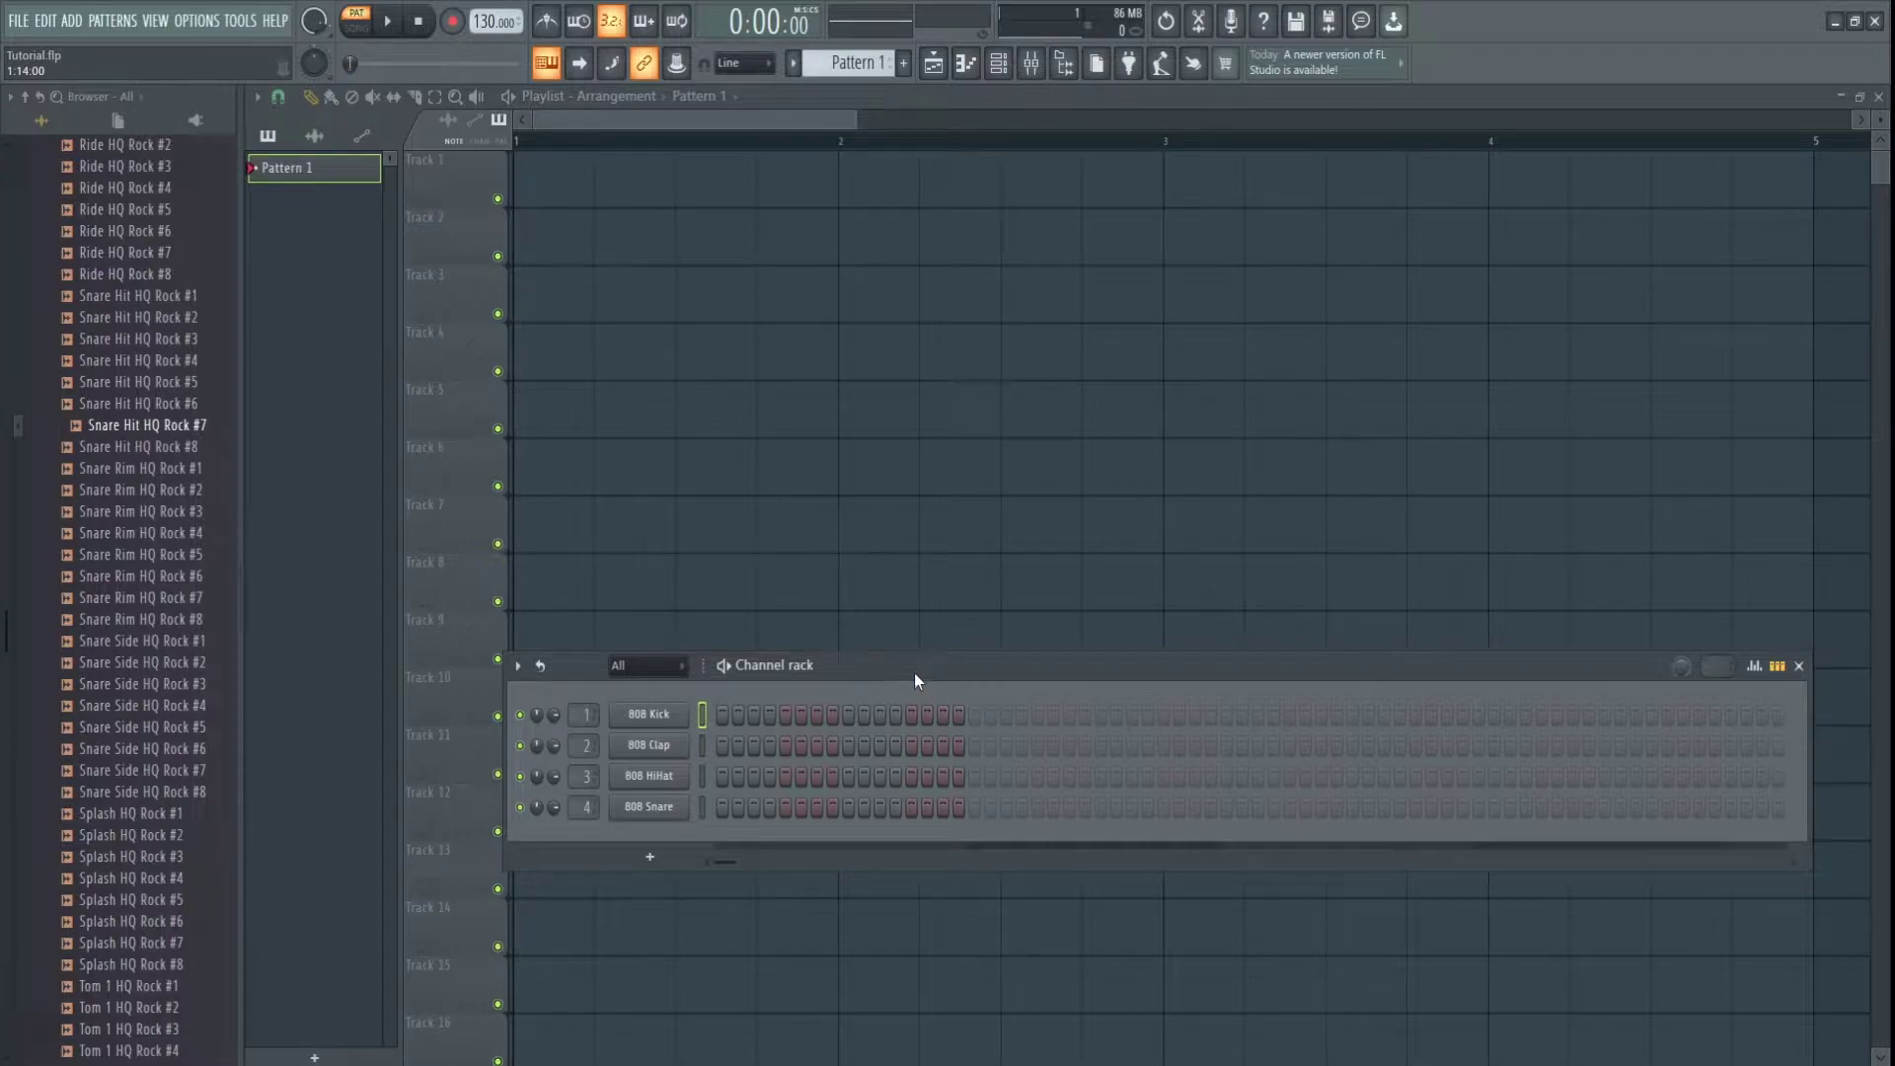
- Switch on the first step of the 808 Kick row in Pattern 1
click(722, 714)
- Set Pattern 1's time signature to 7/8, then close the piano roll
right_click(302, 169)
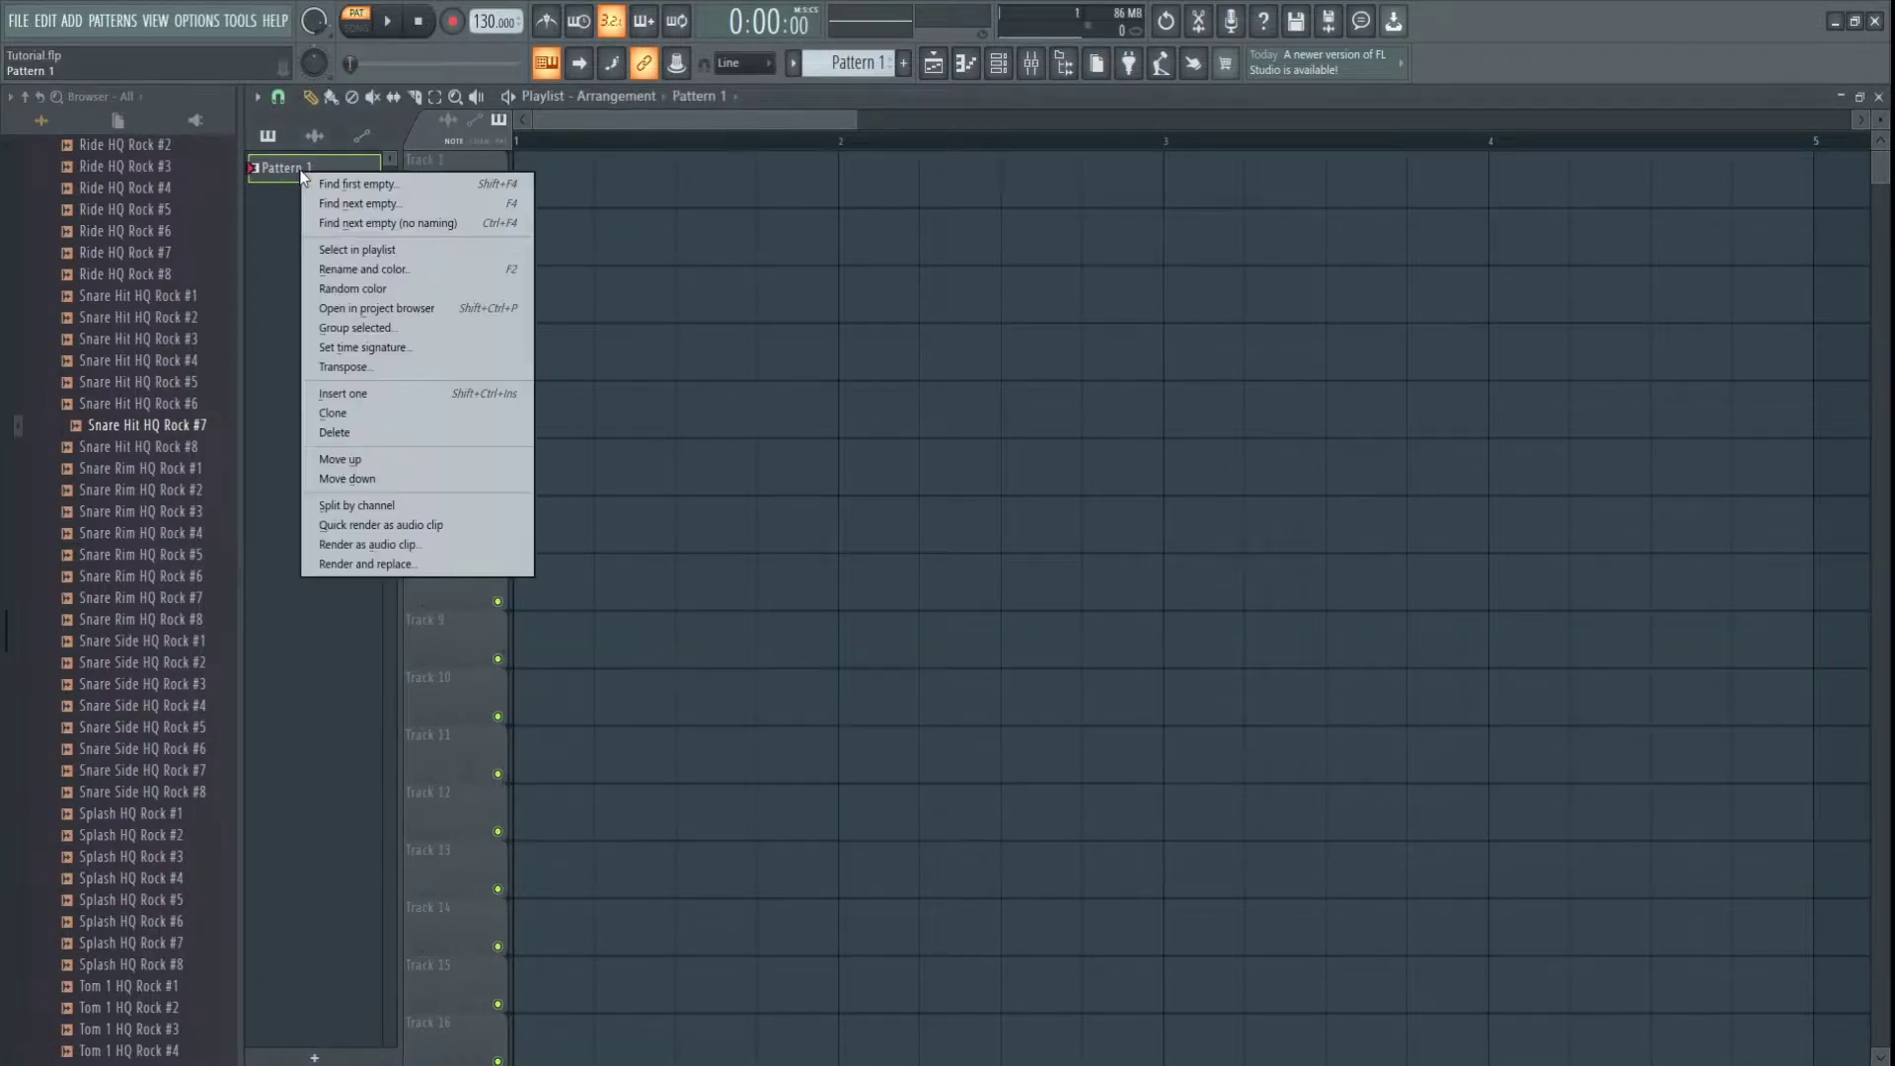
click(365, 346)
click(1097, 605)
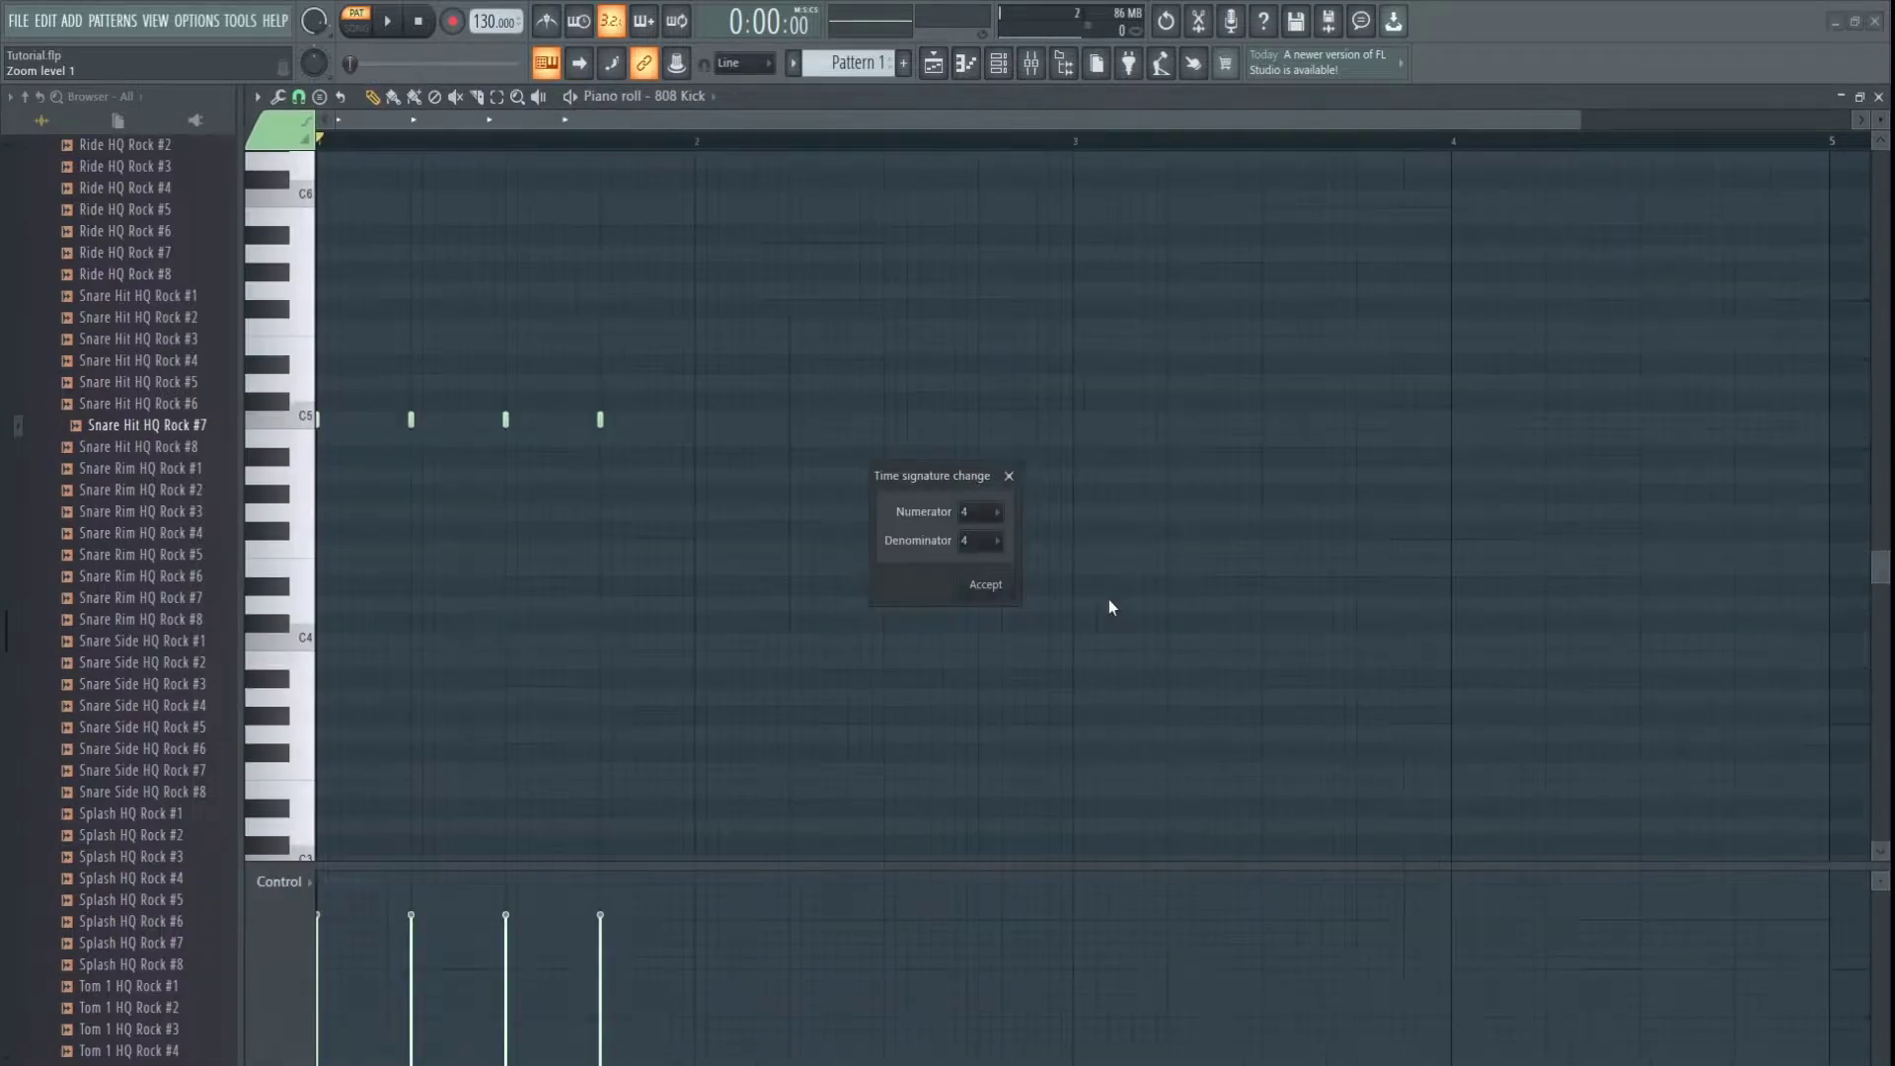
click(999, 512)
click(977, 651)
click(989, 542)
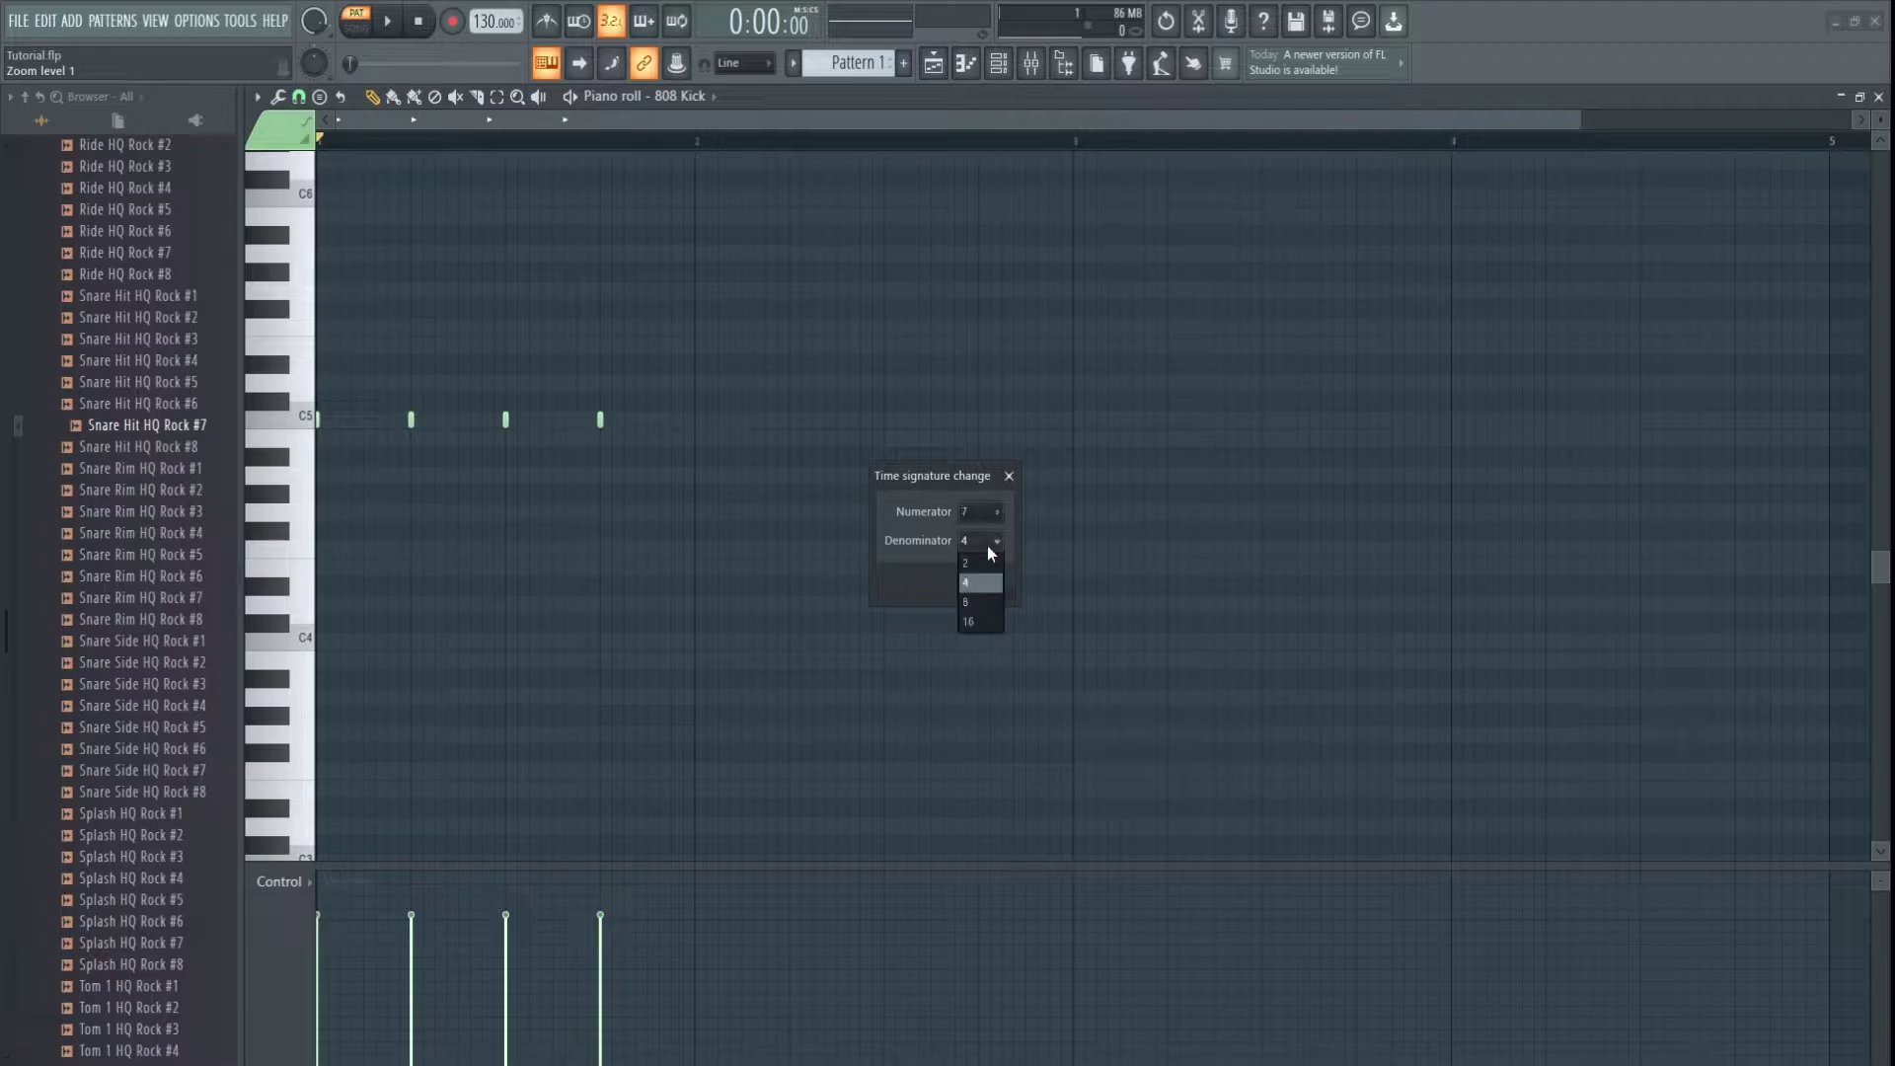
click(976, 602)
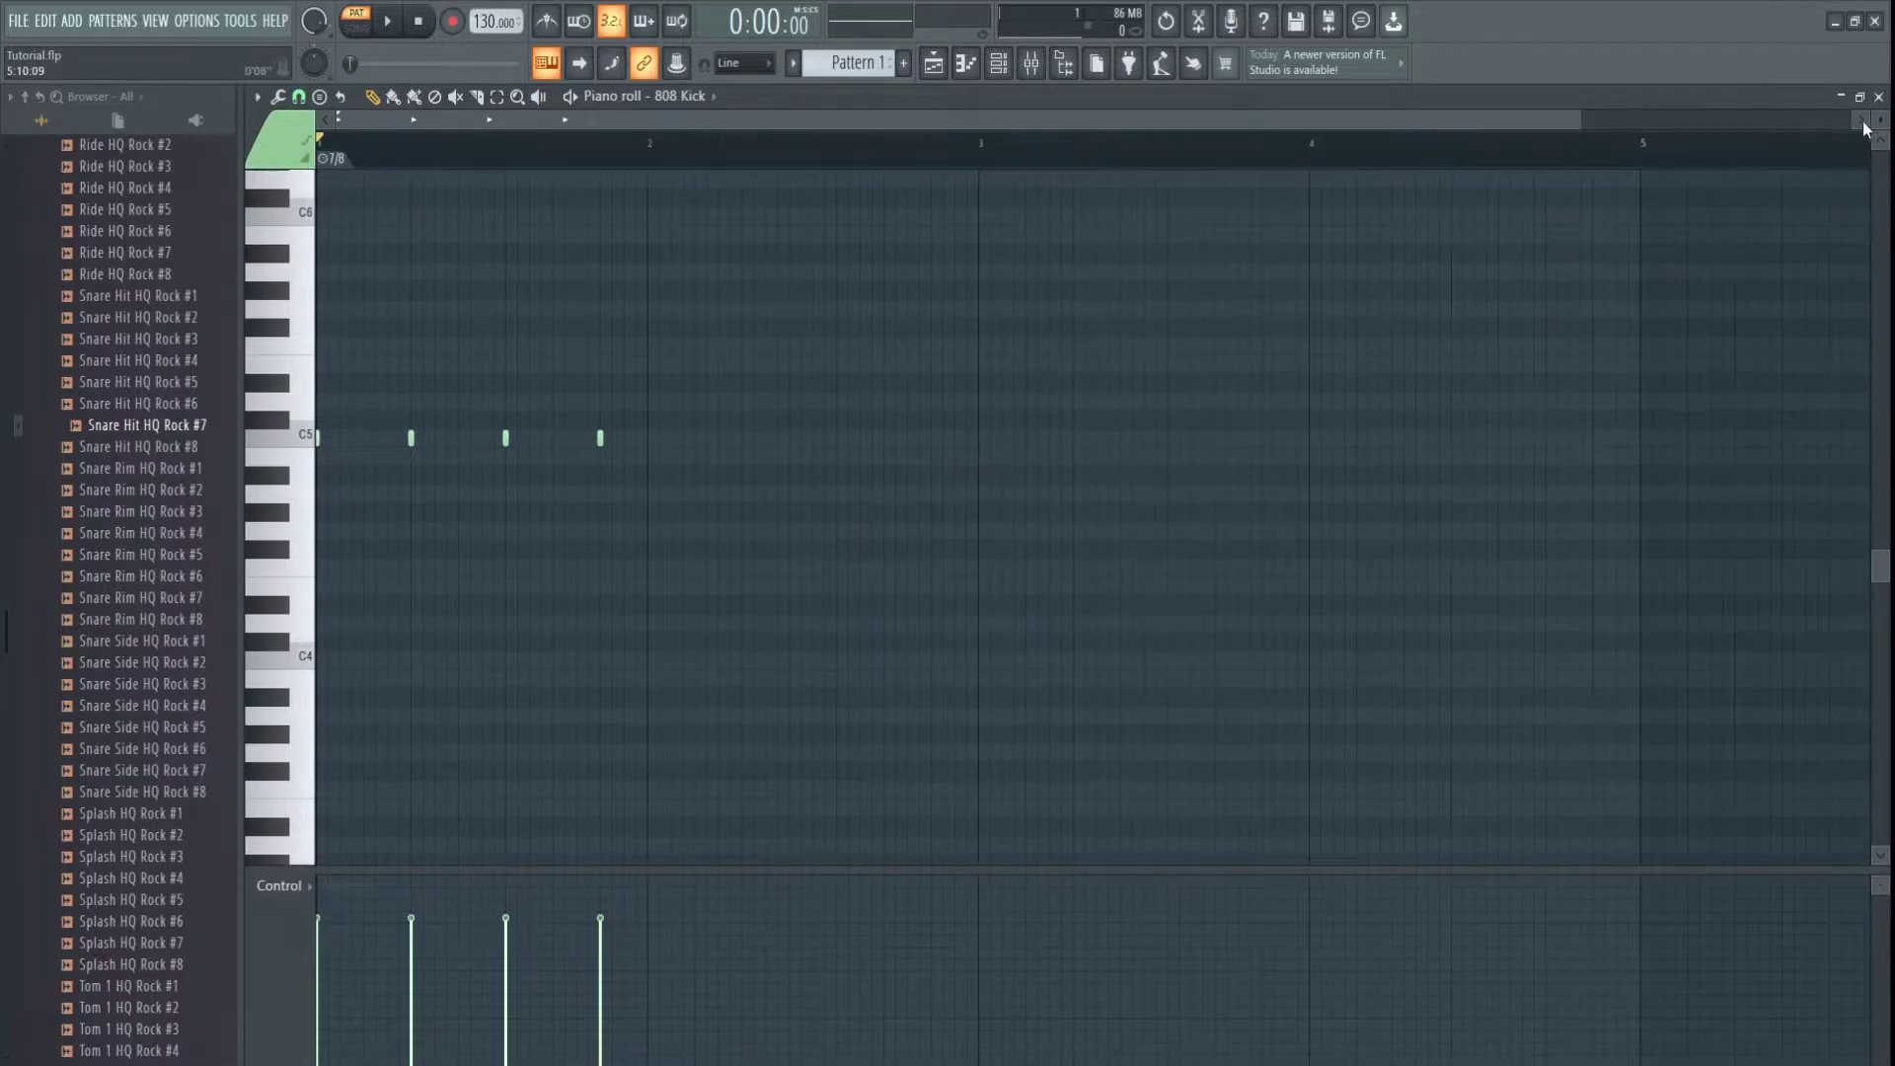
click(1878, 96)
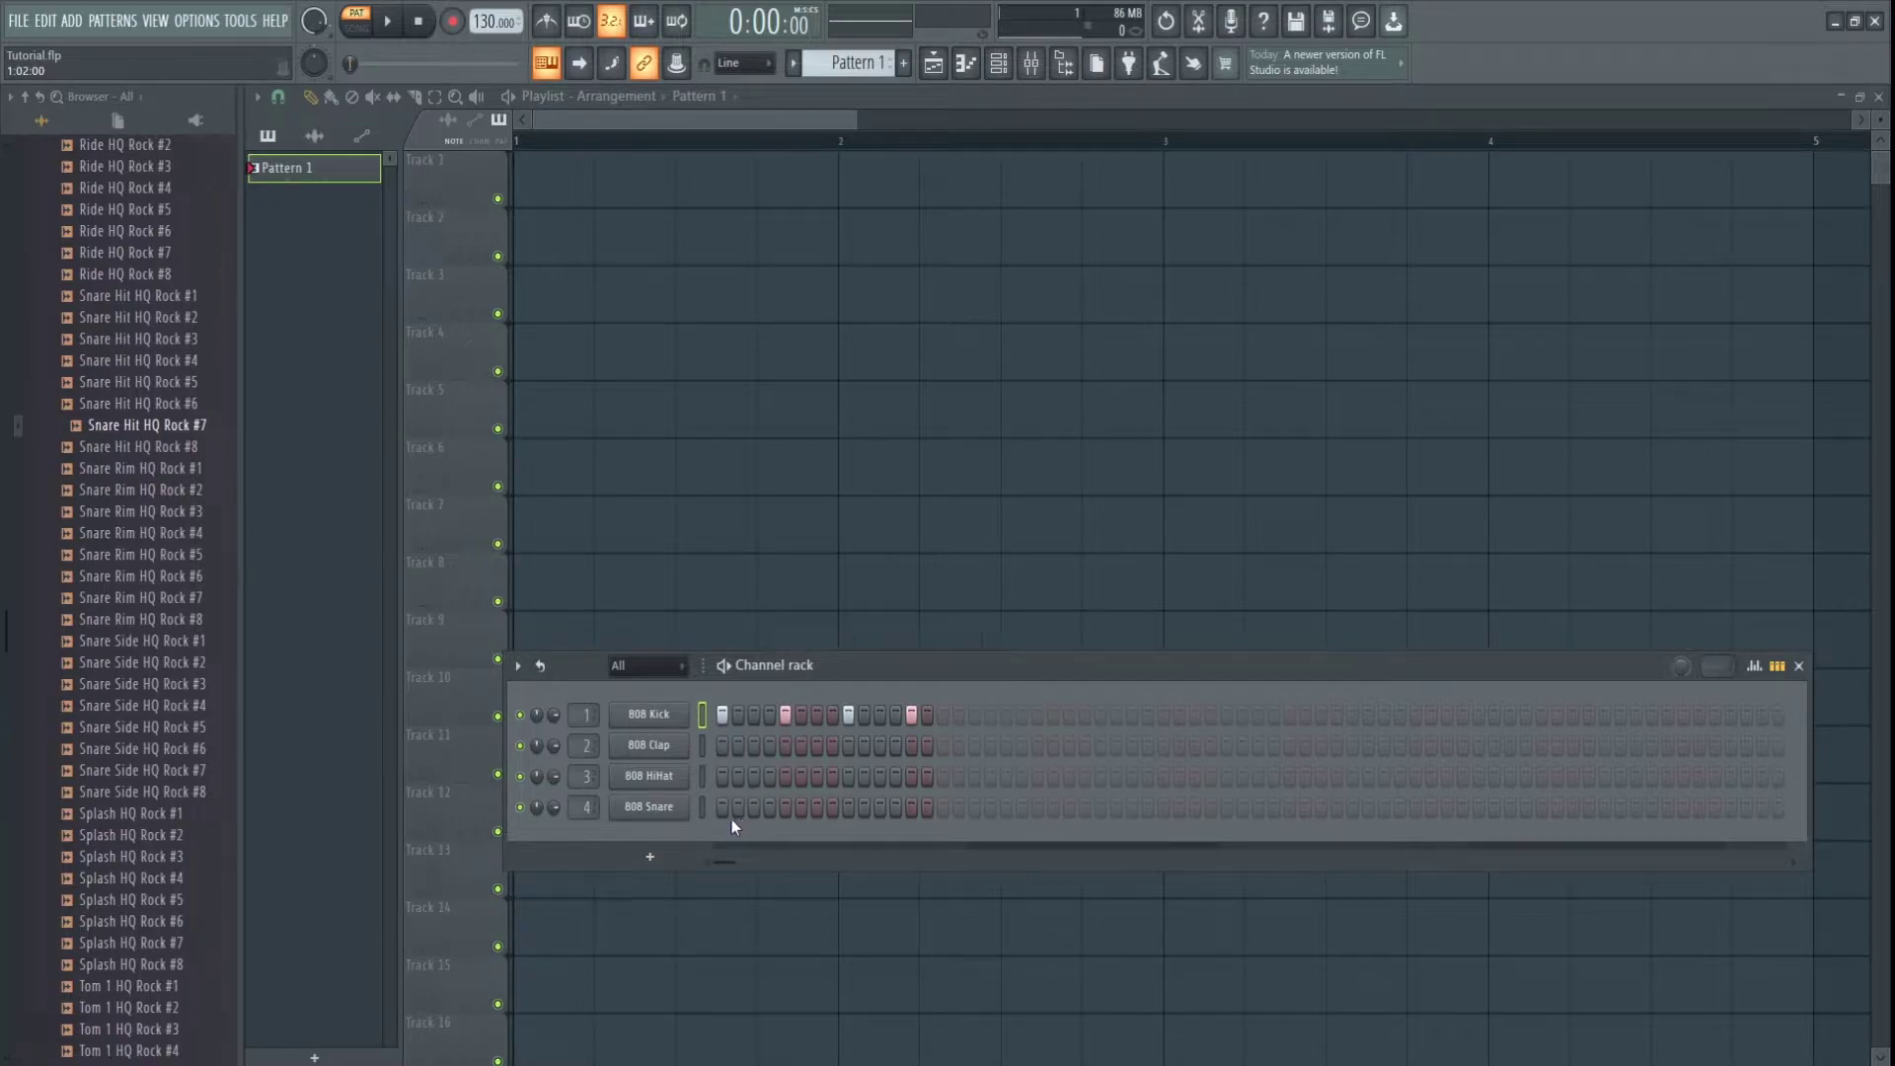
- Add 808 Snare hits on steps 5 and 13, audition the beat, and paint Pattern 1 at Track 1, bar 1
click(786, 808)
click(911, 808)
key(space)
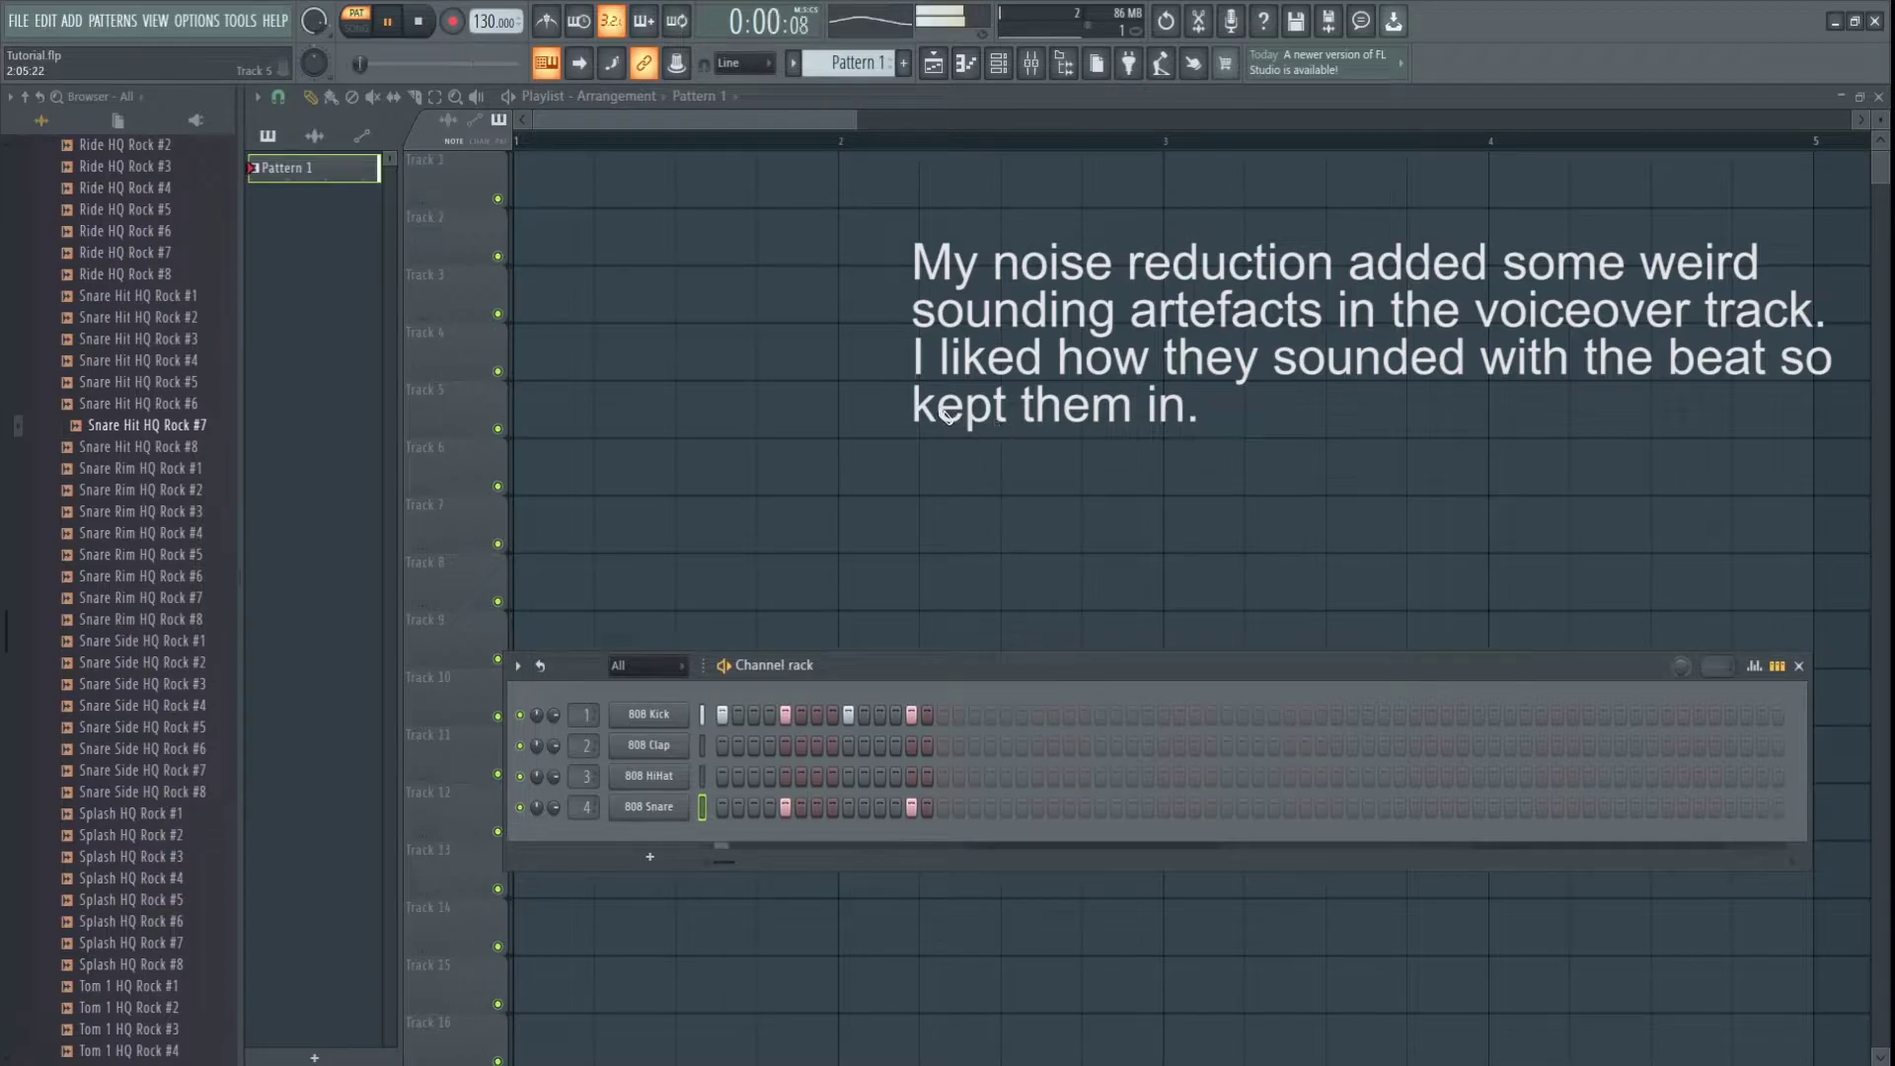
key(space)
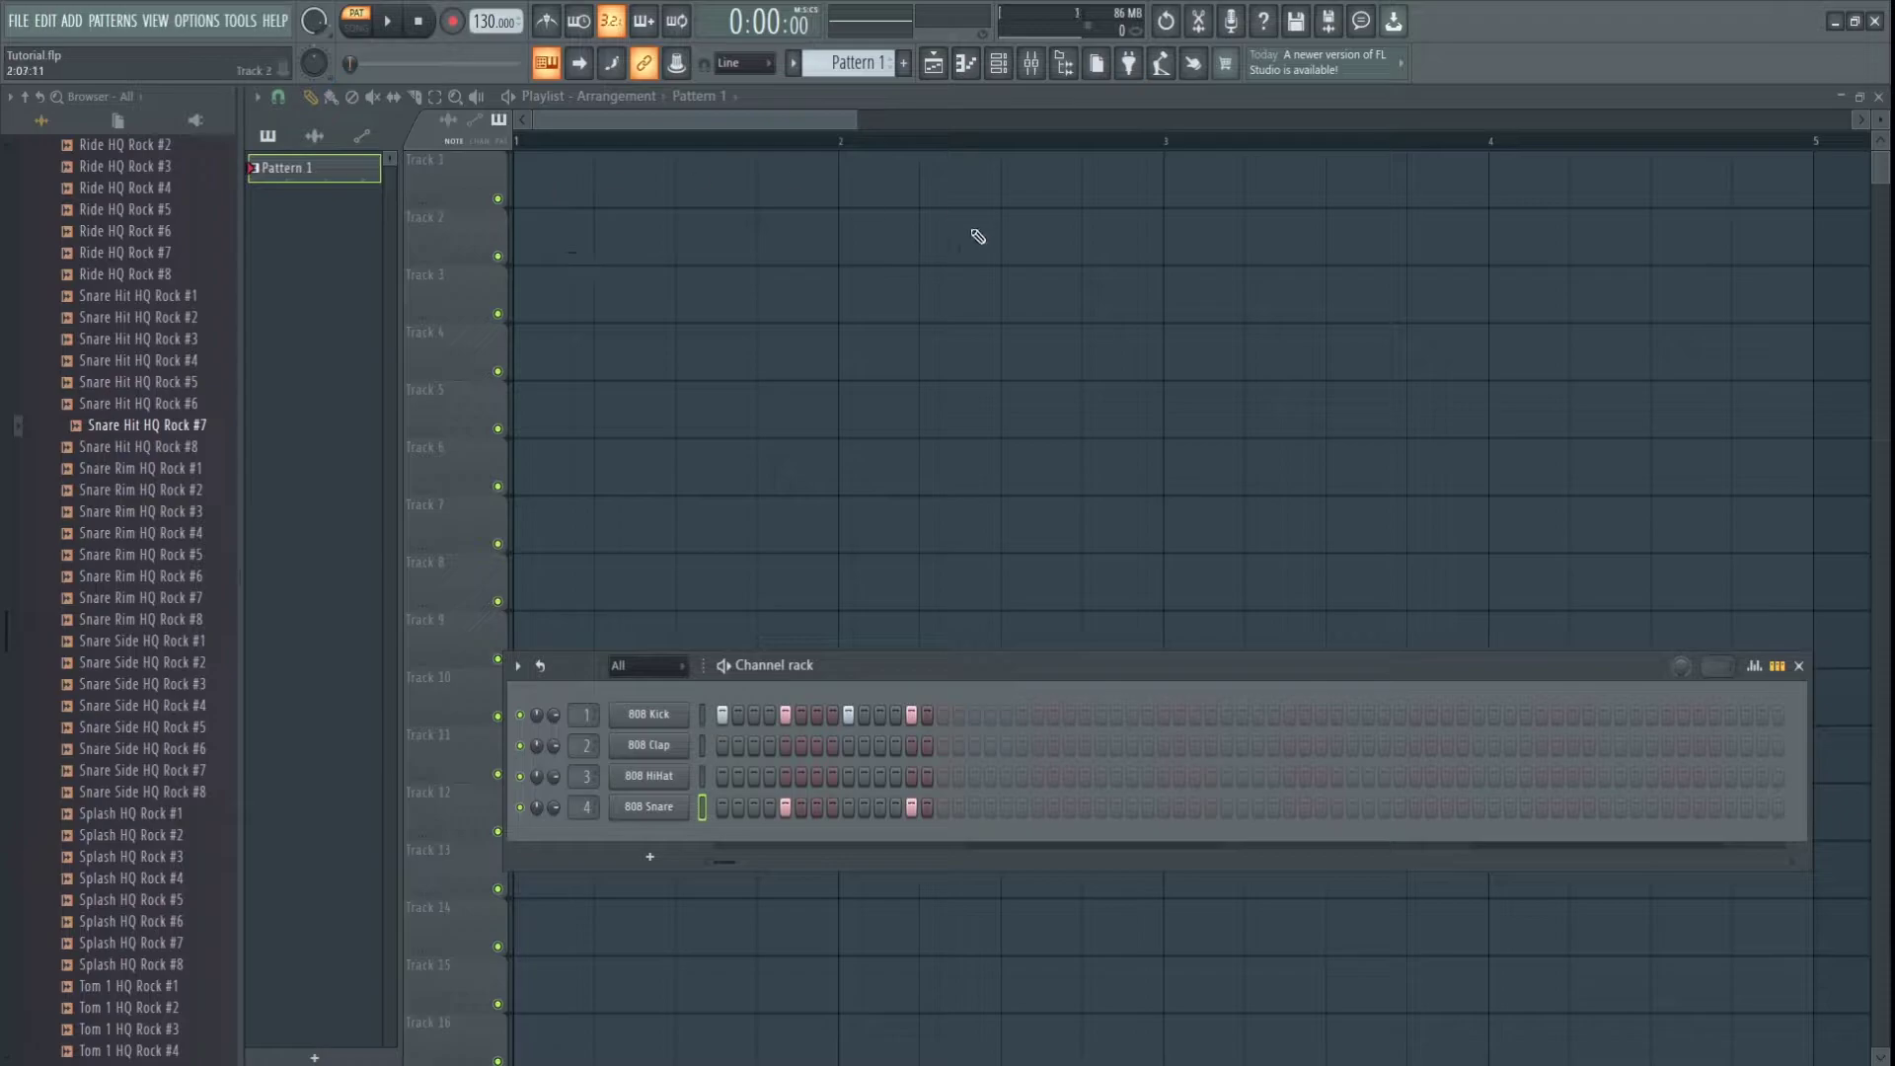
click(553, 188)
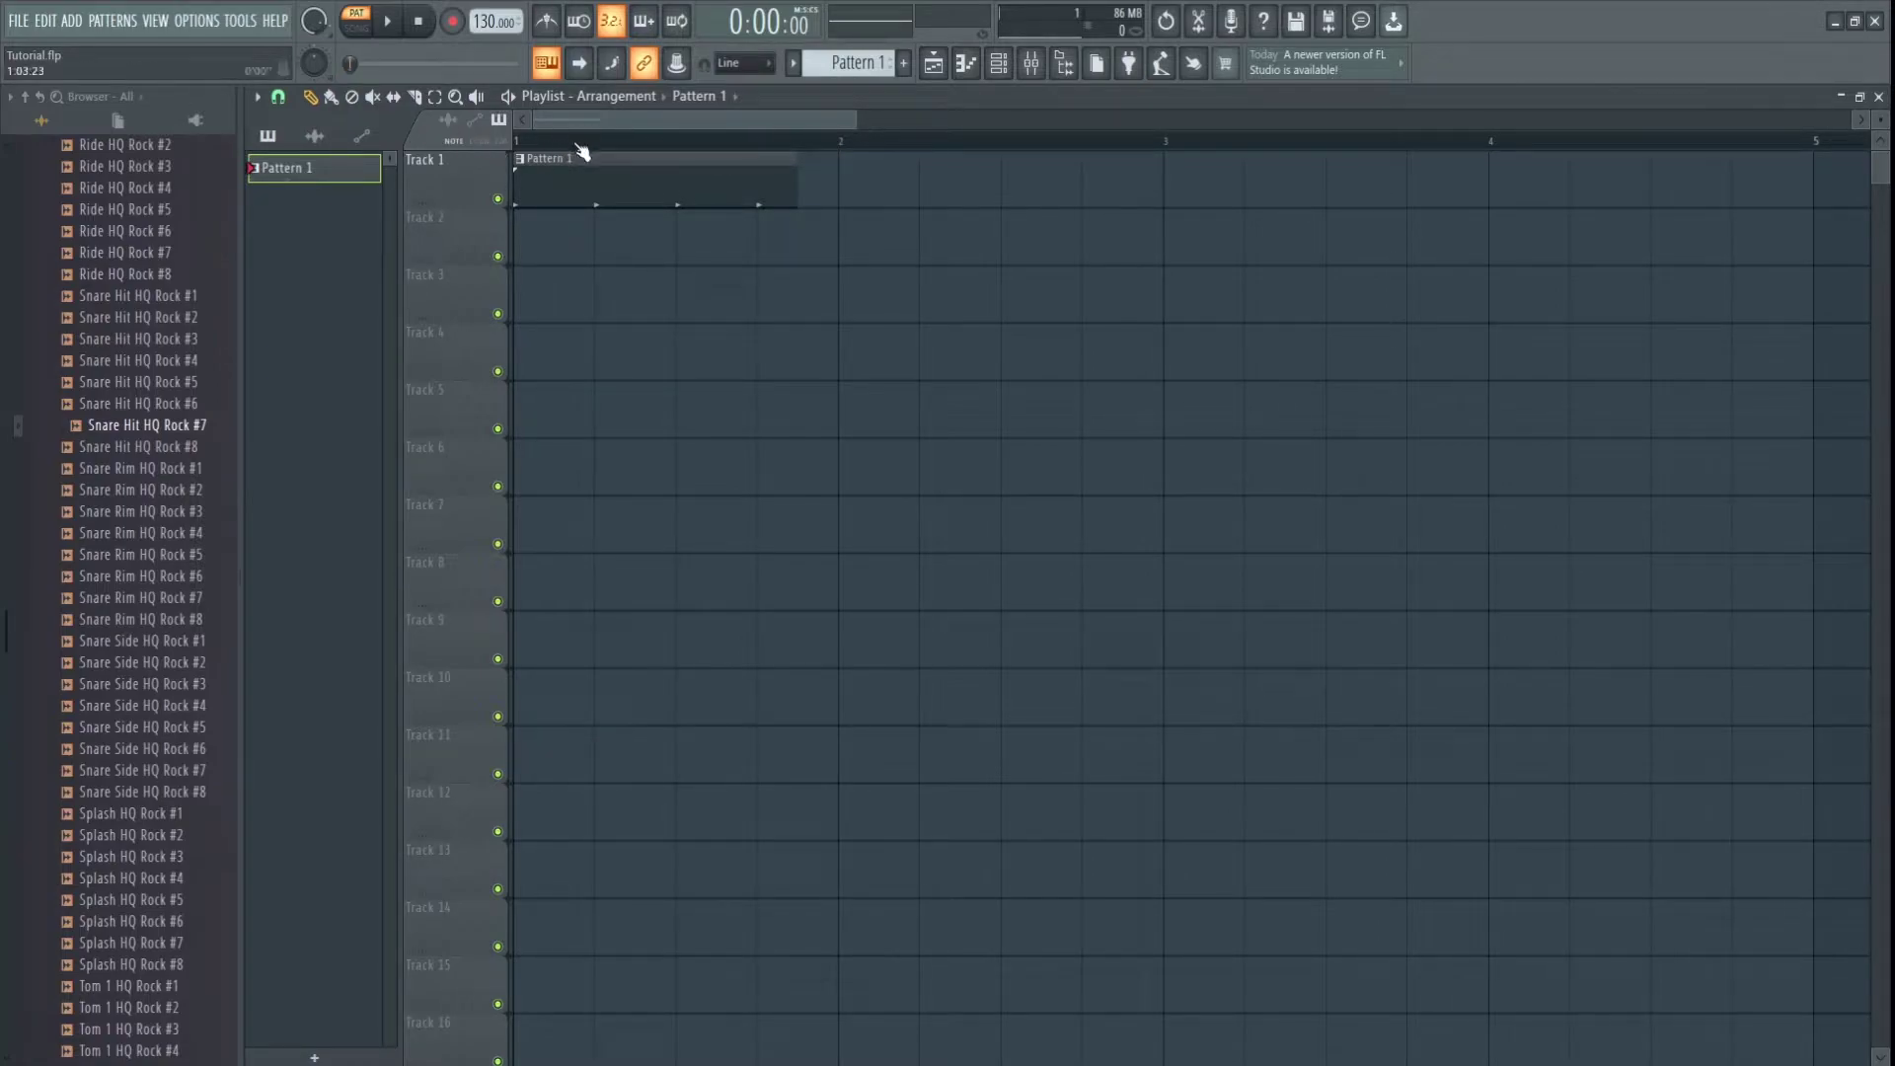
- Add a 7/8 time-signature change marker (numerator 7, denominator 8) at bar 1 of the playlist
click(256, 98)
mouse_move(297, 265)
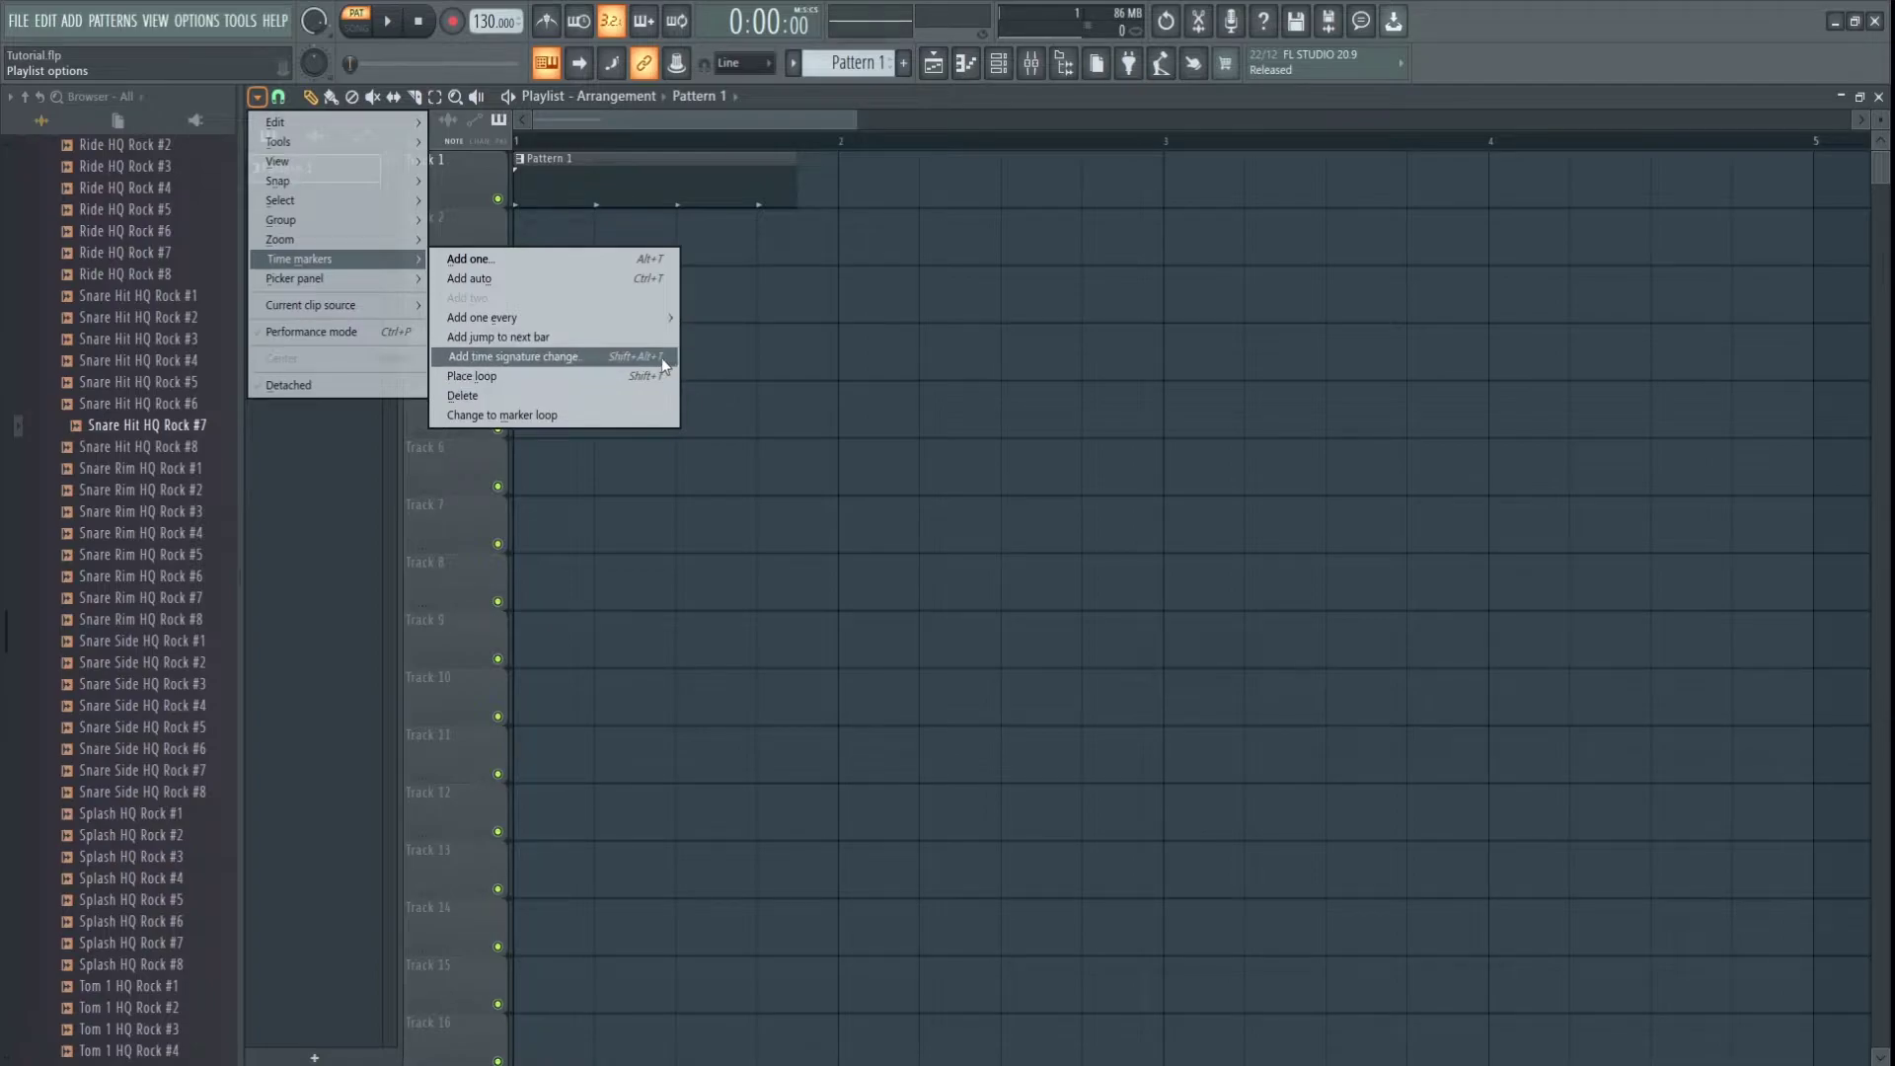
click(489, 357)
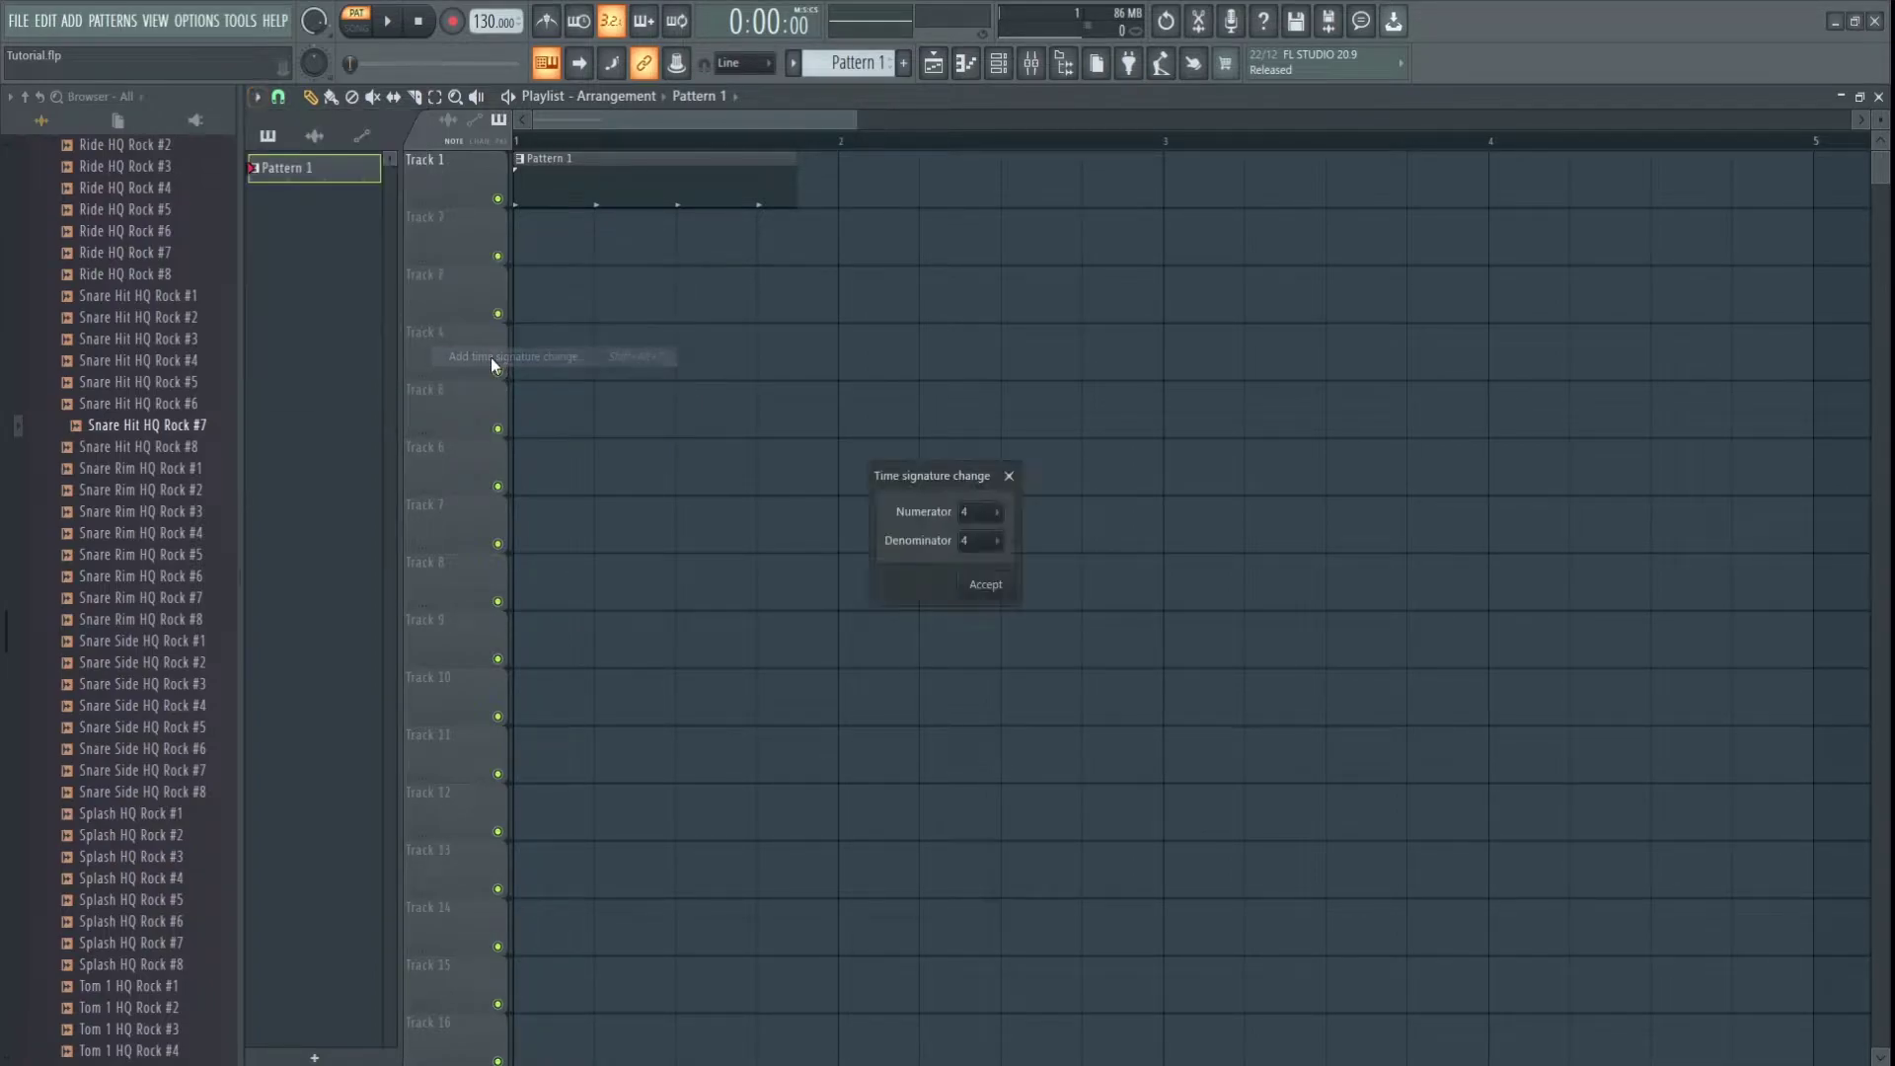
click(971, 511)
click(973, 654)
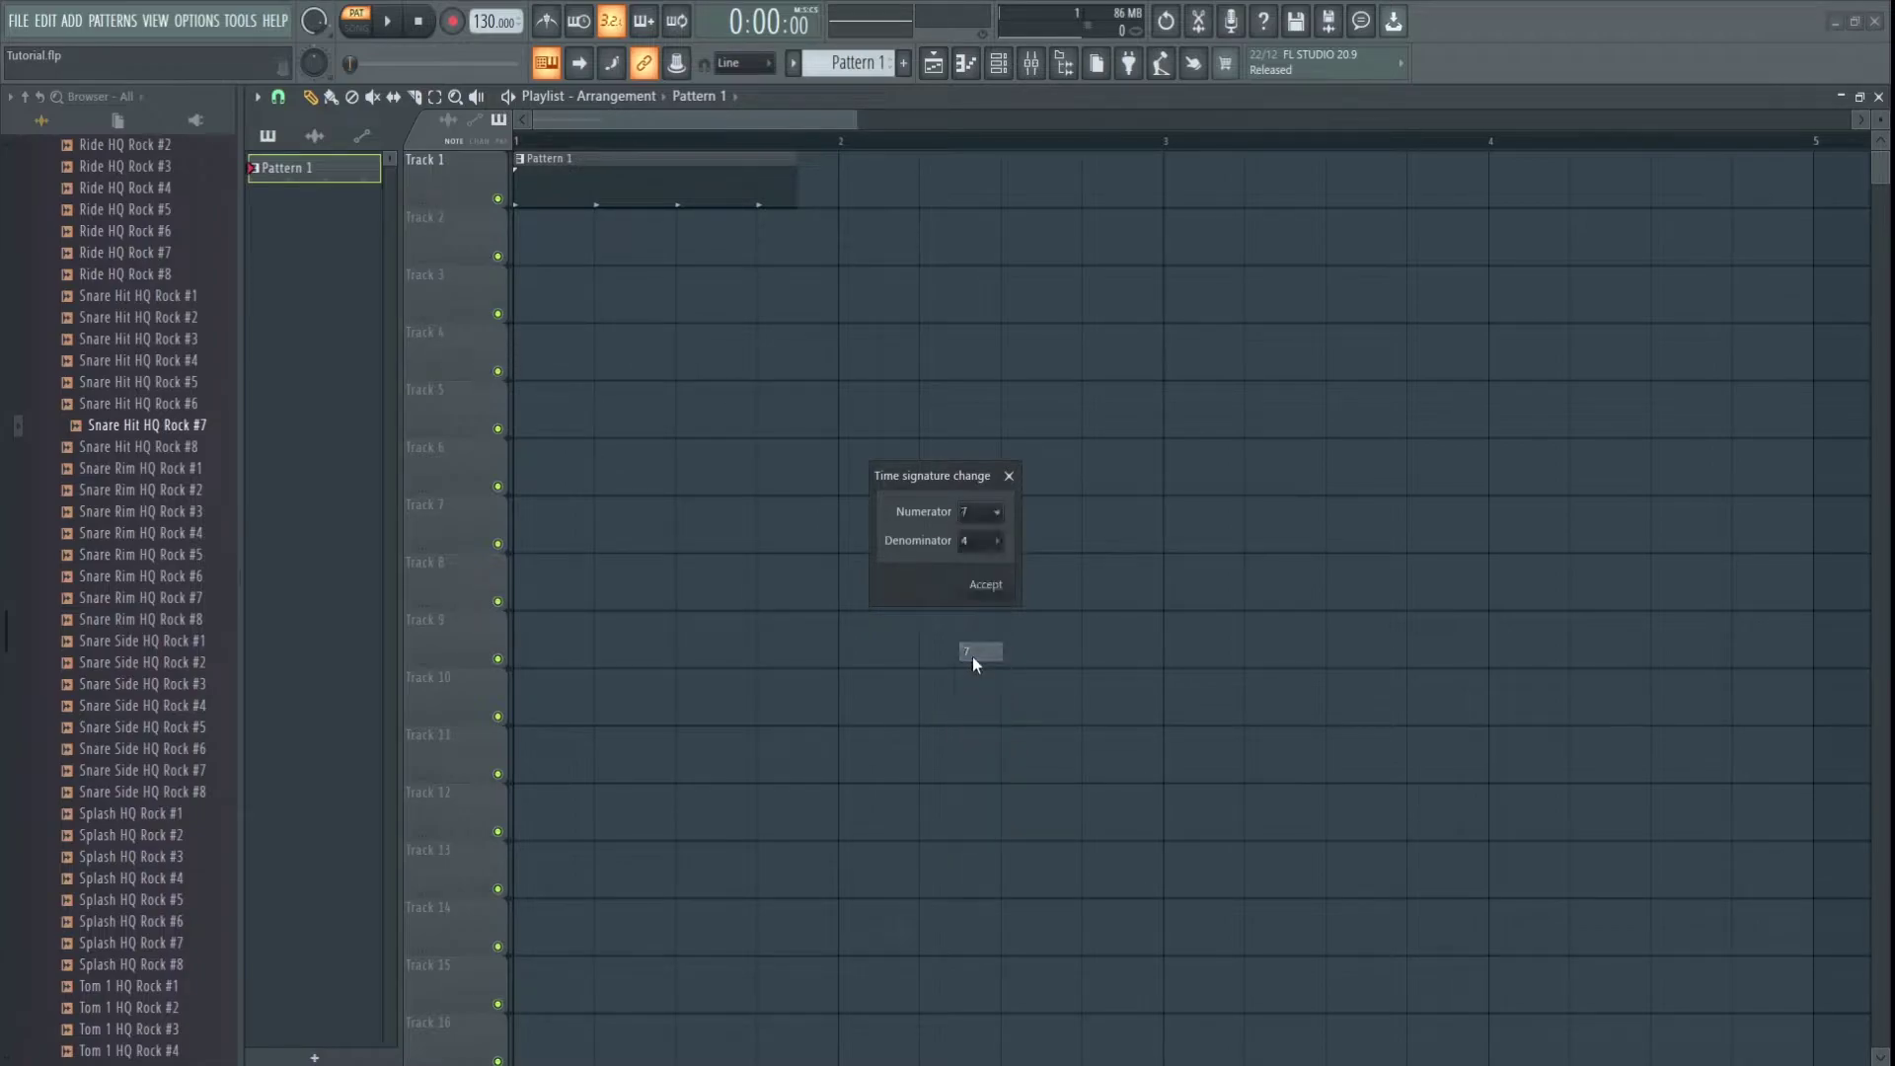
click(984, 599)
click(974, 600)
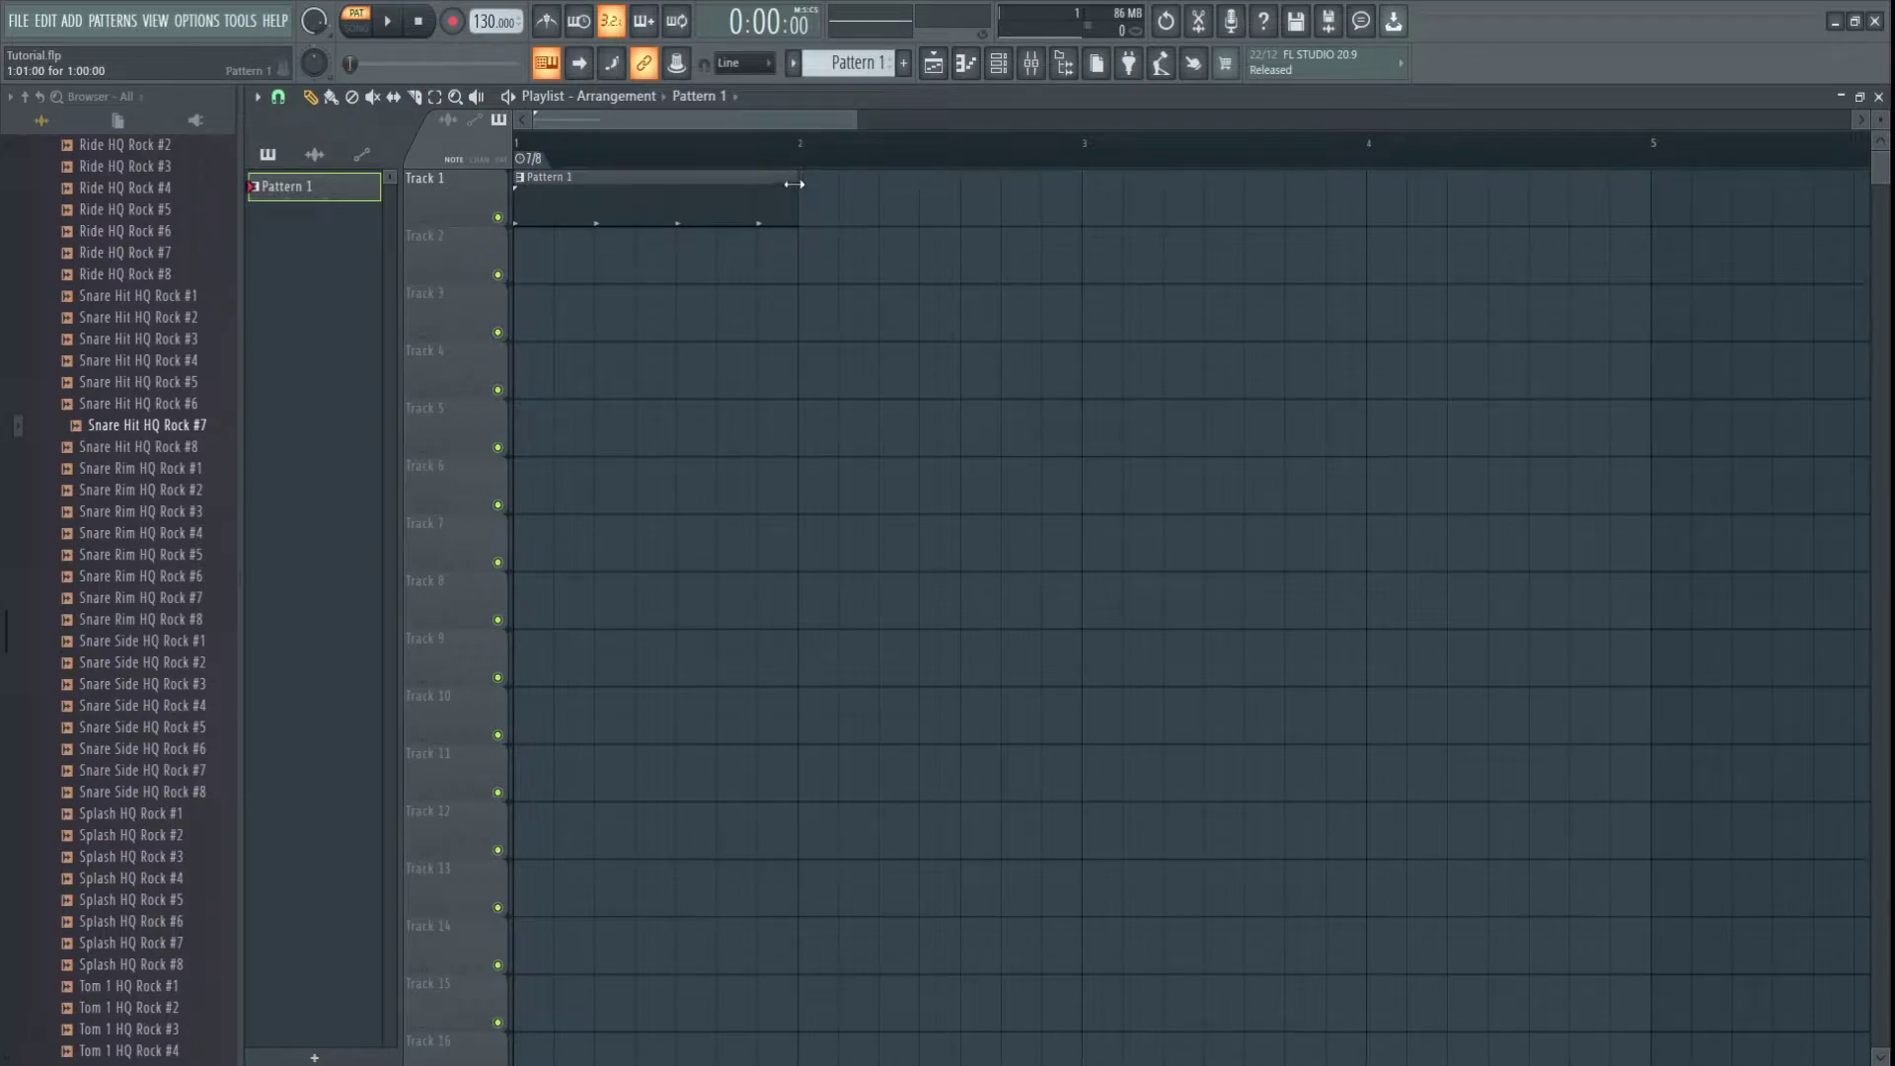
mouse_move(521, 158)
mouse_down()
mouse_move(1388, 178)
mouse_move(938, 195)
mouse_move(603, 190)
mouse_move(519, 166)
mouse_up()
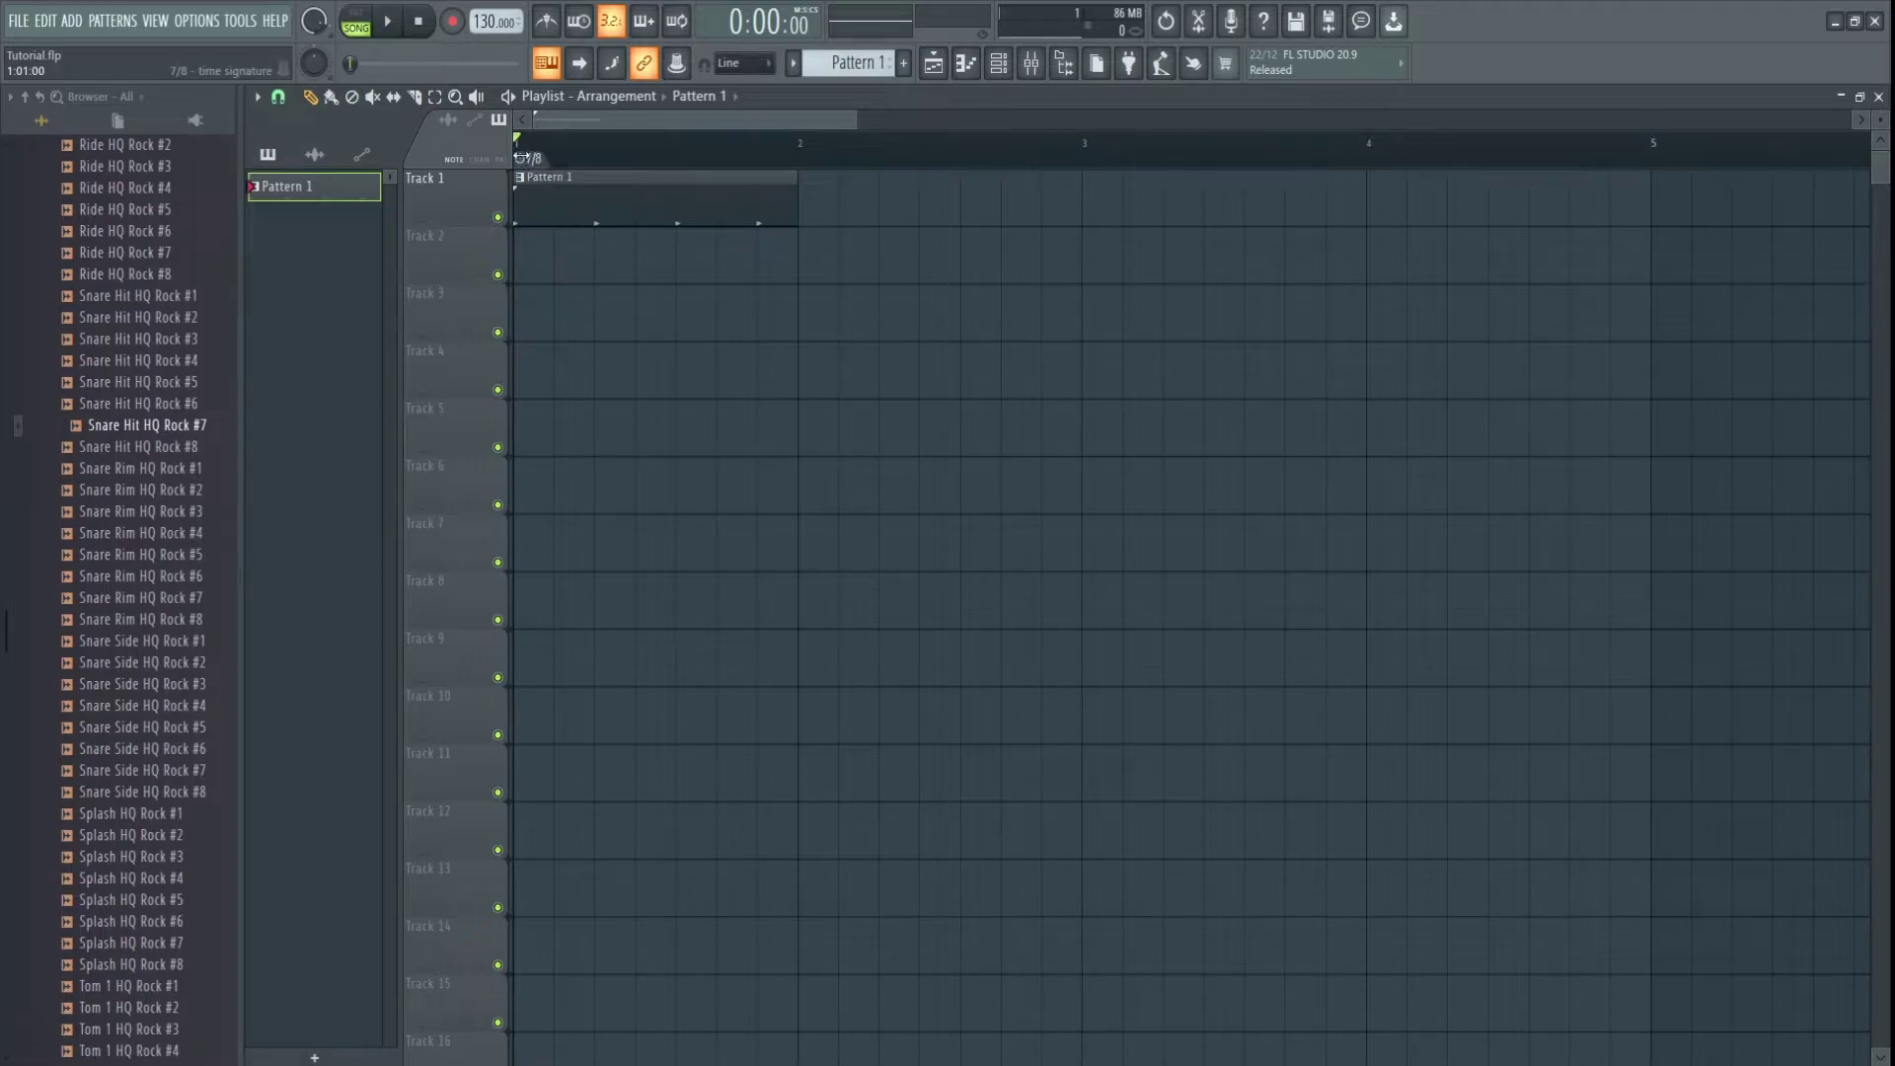
right_click(806, 172)
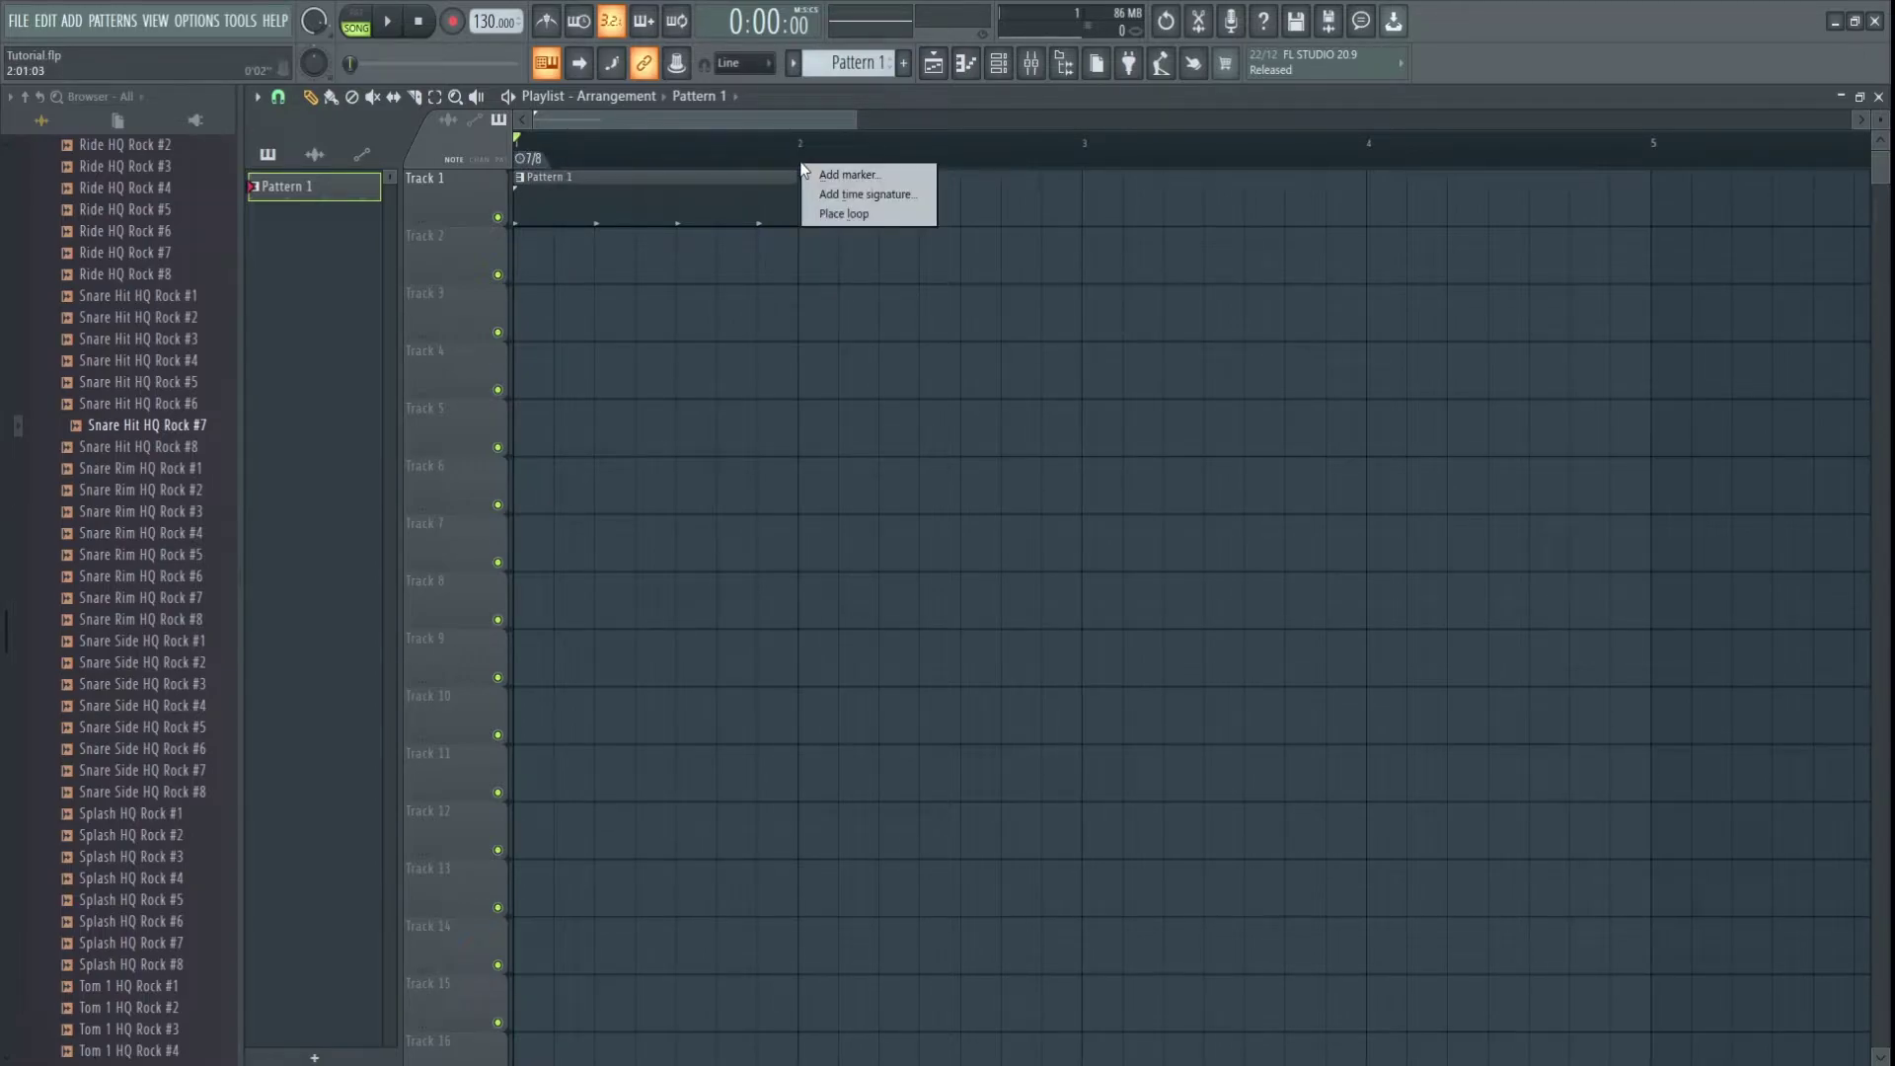
click(790, 146)
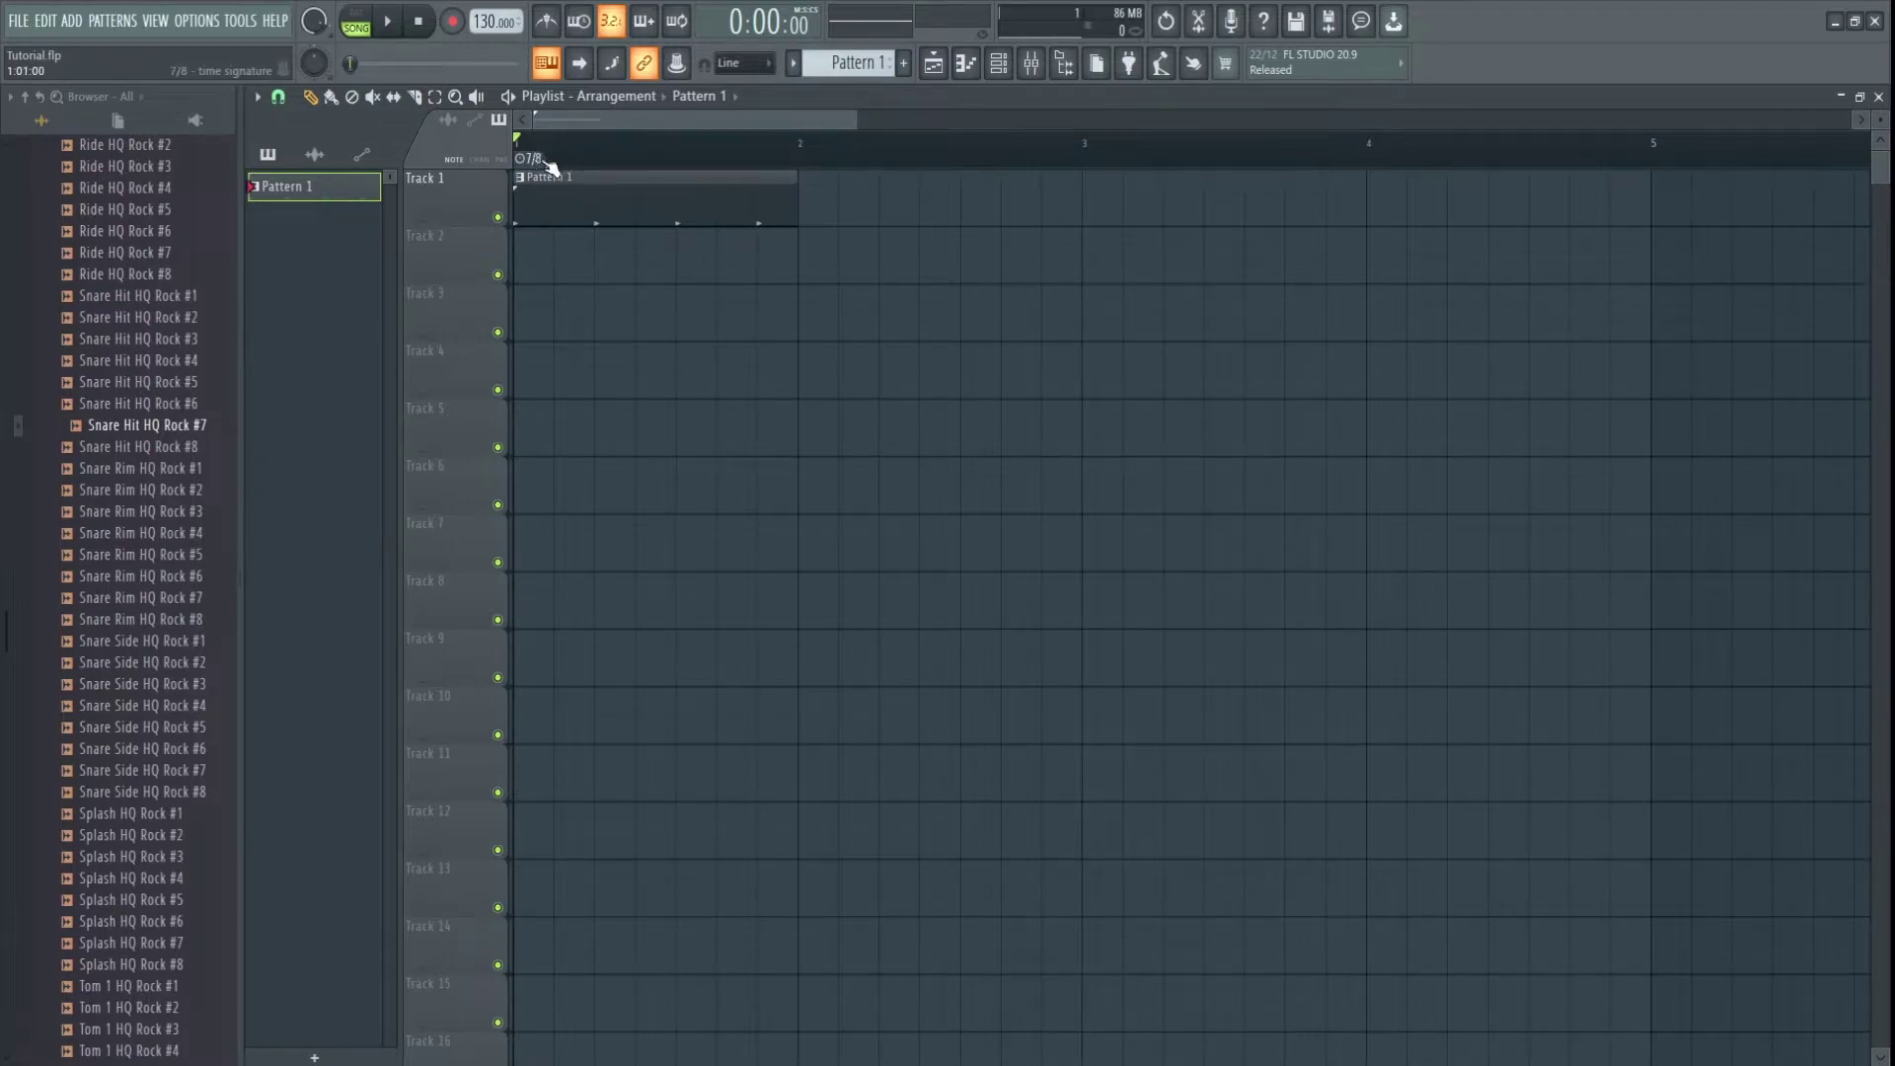
right_click(806, 163)
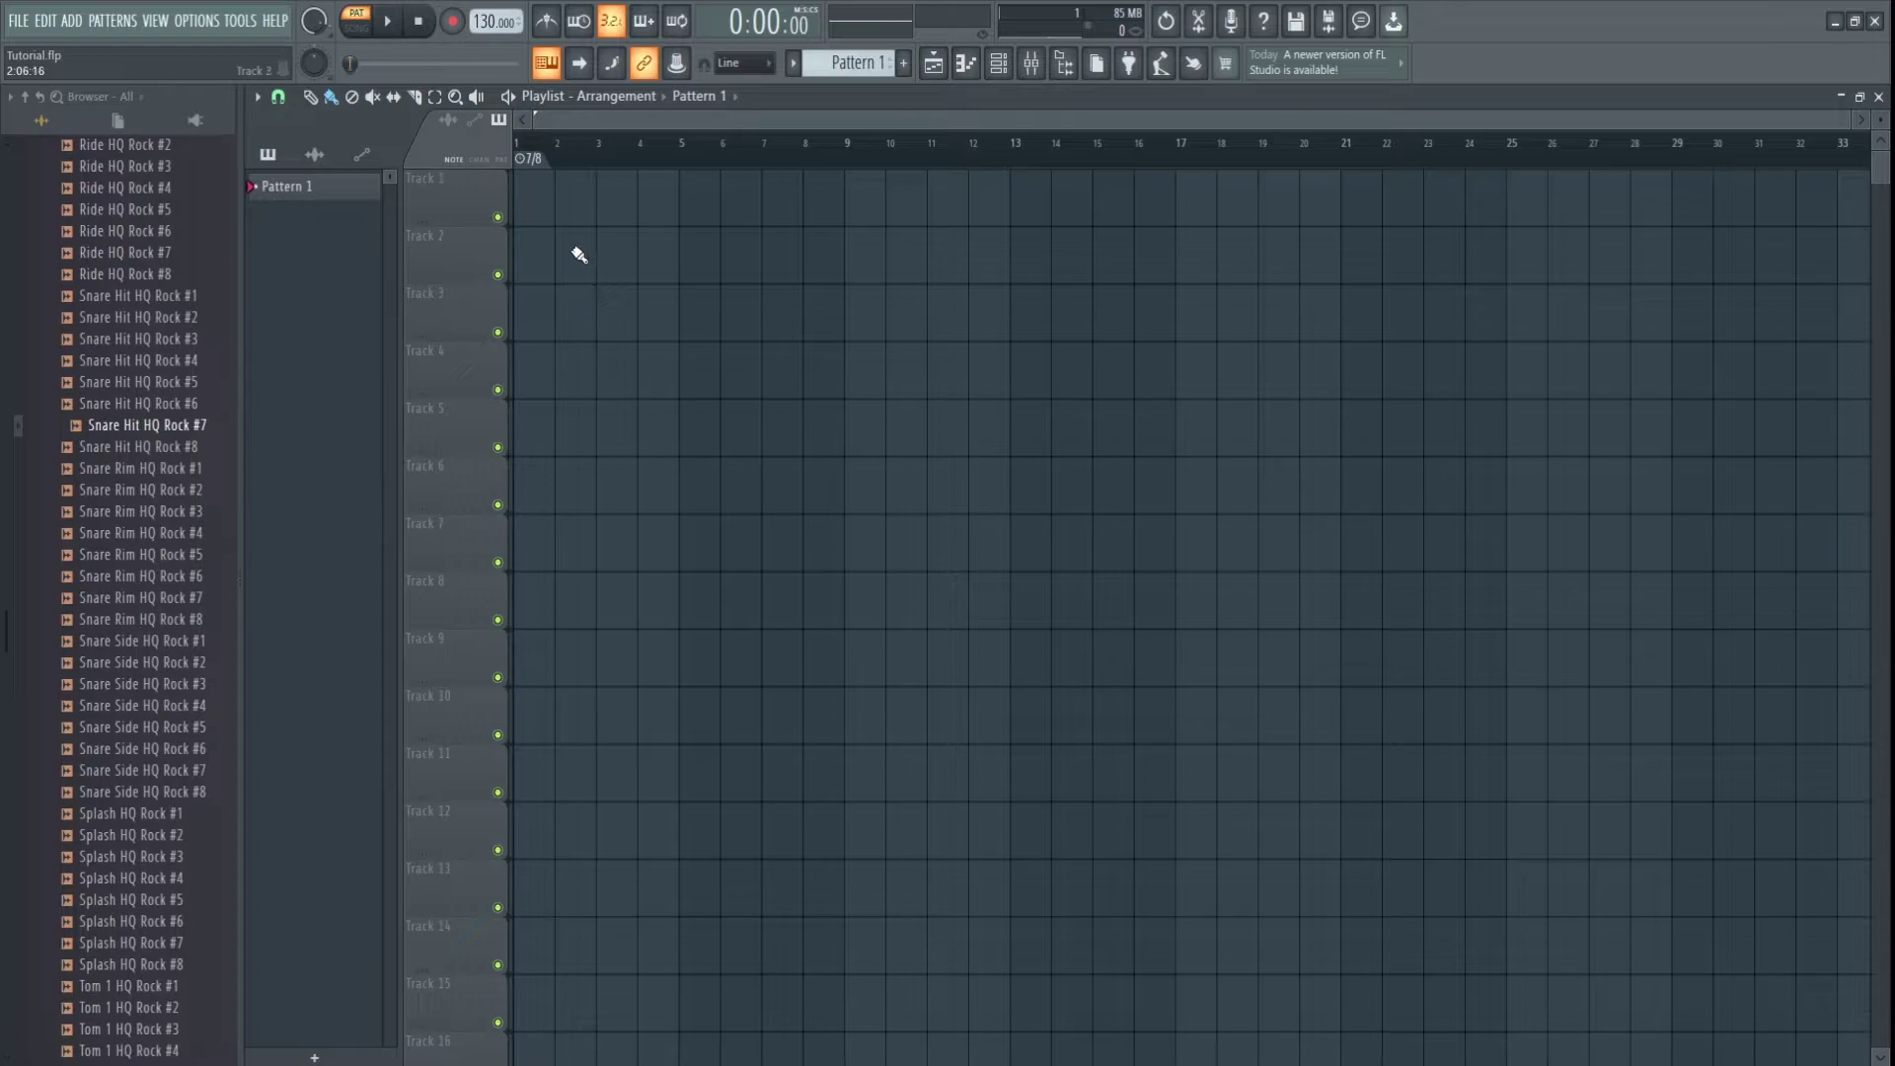
- Change the bar-1 playlist time-signature marker from 7/8 to 4/4
right_click(529, 158)
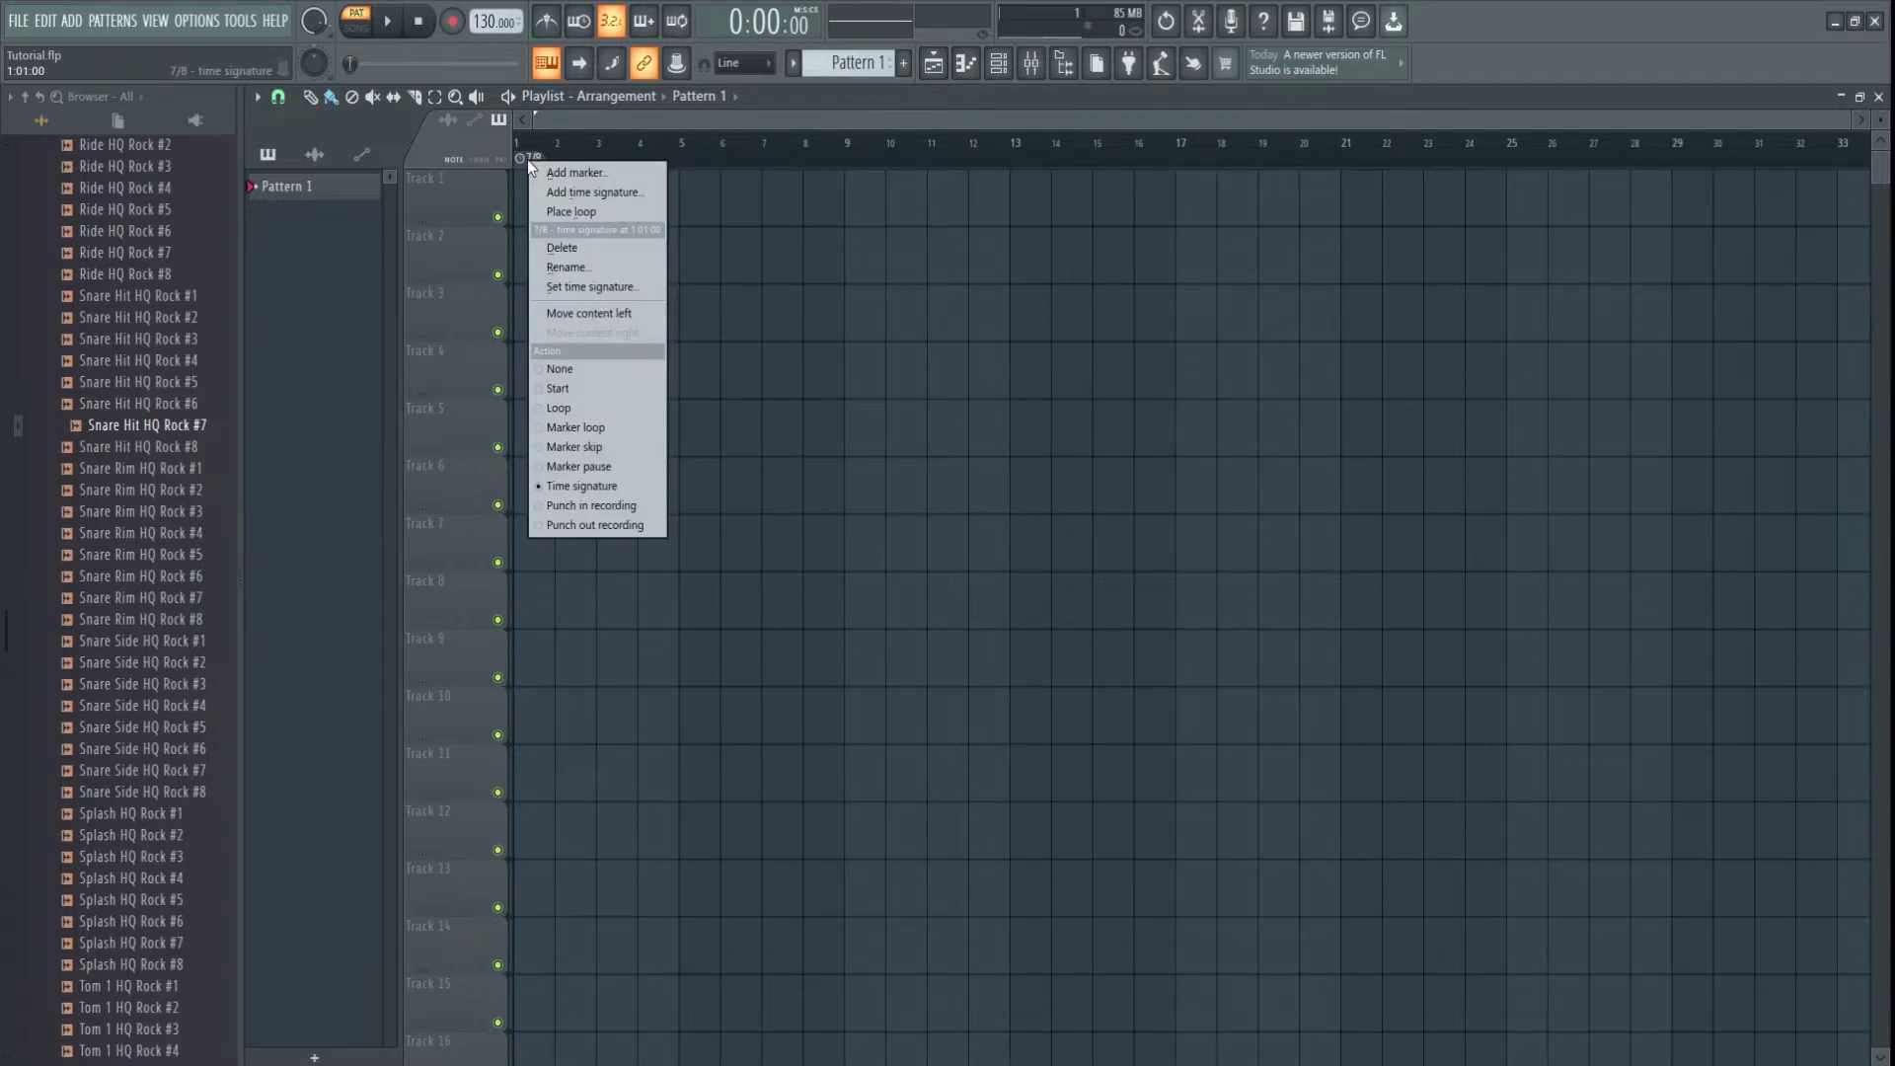
click(612, 288)
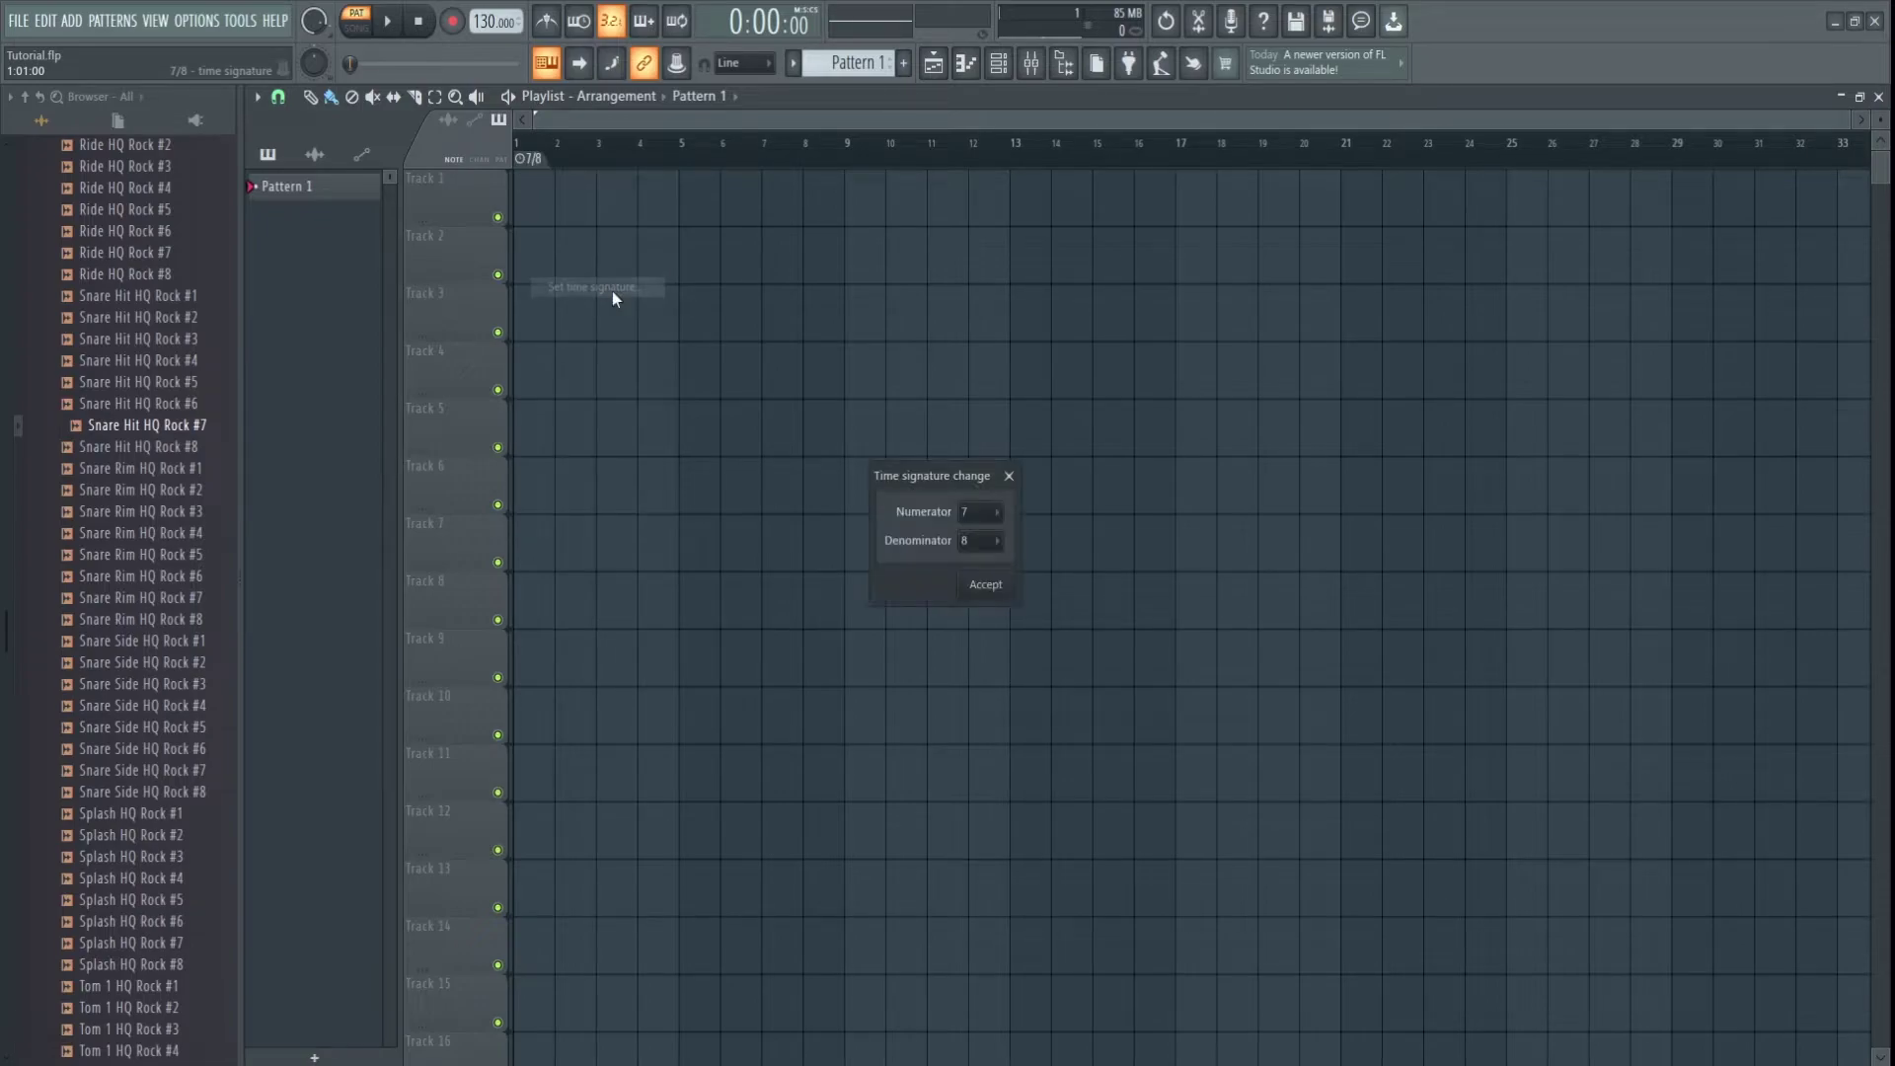
click(981, 512)
click(992, 602)
click(966, 541)
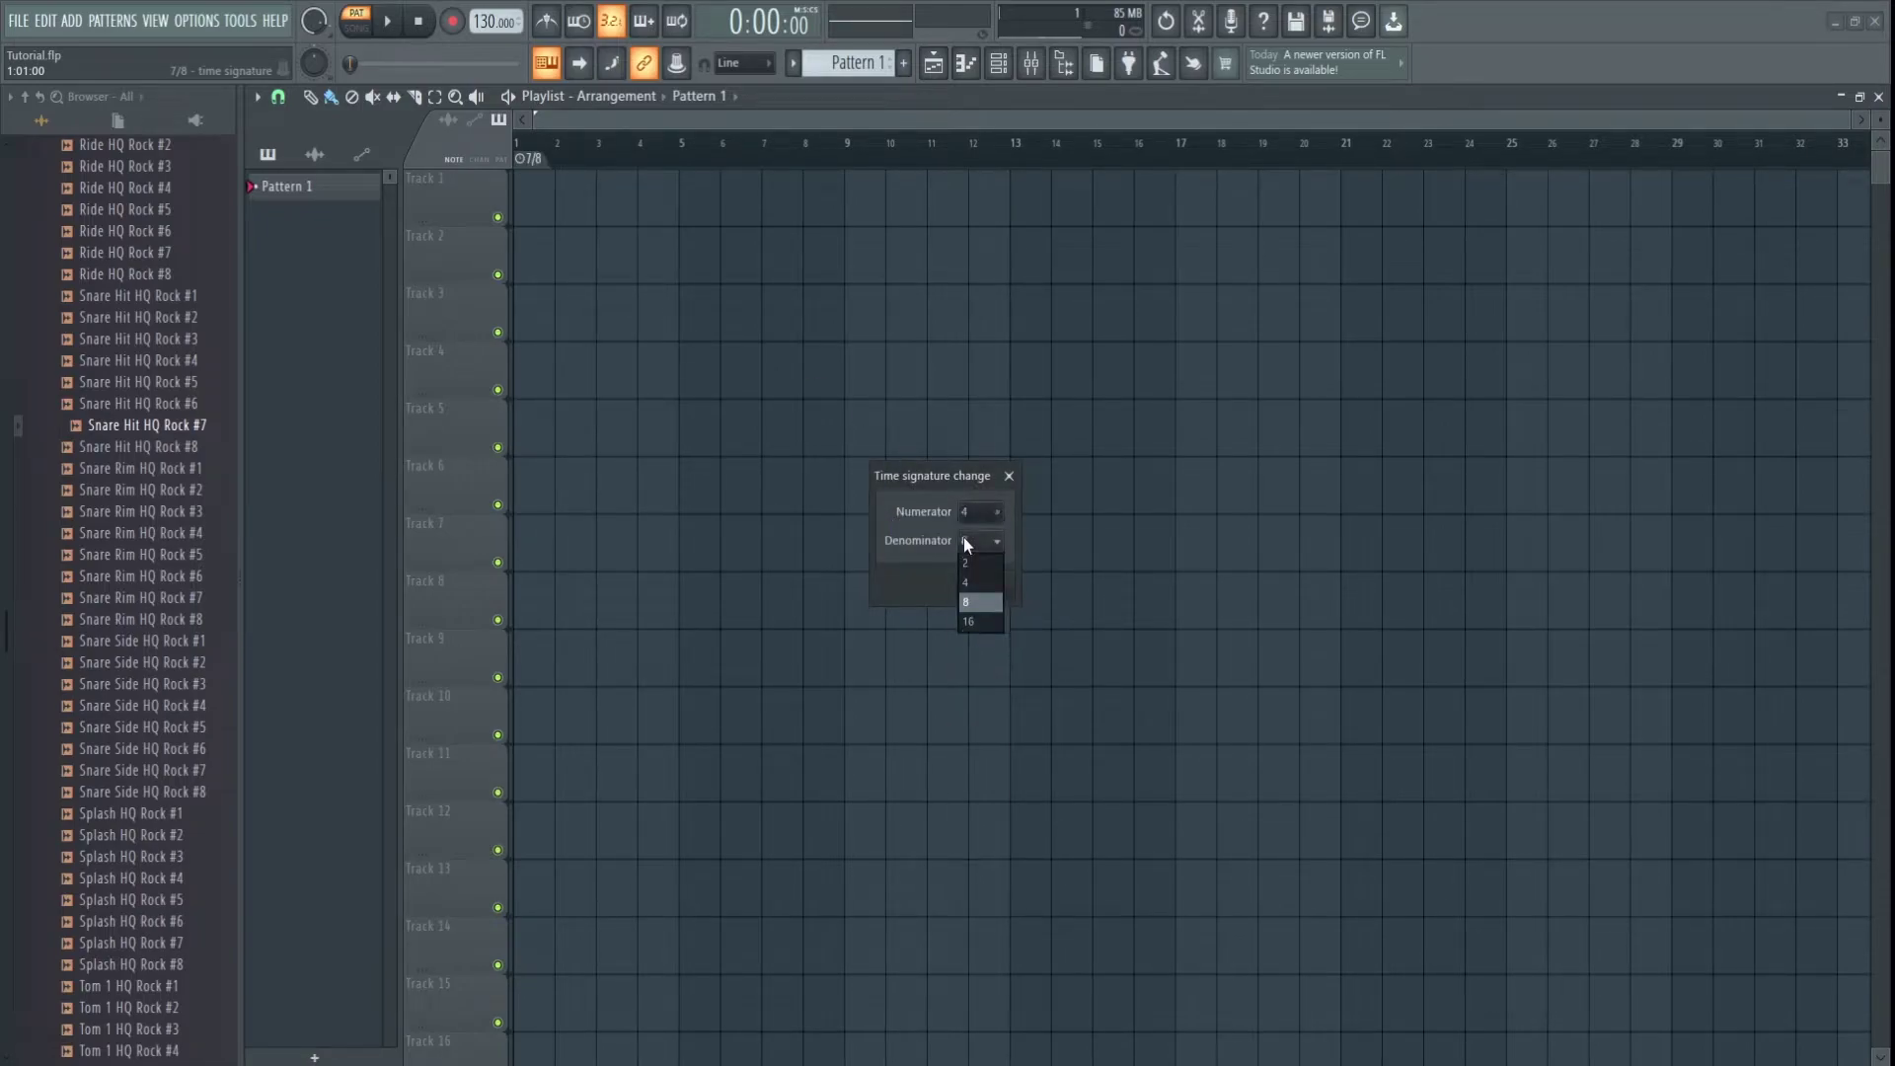
click(987, 584)
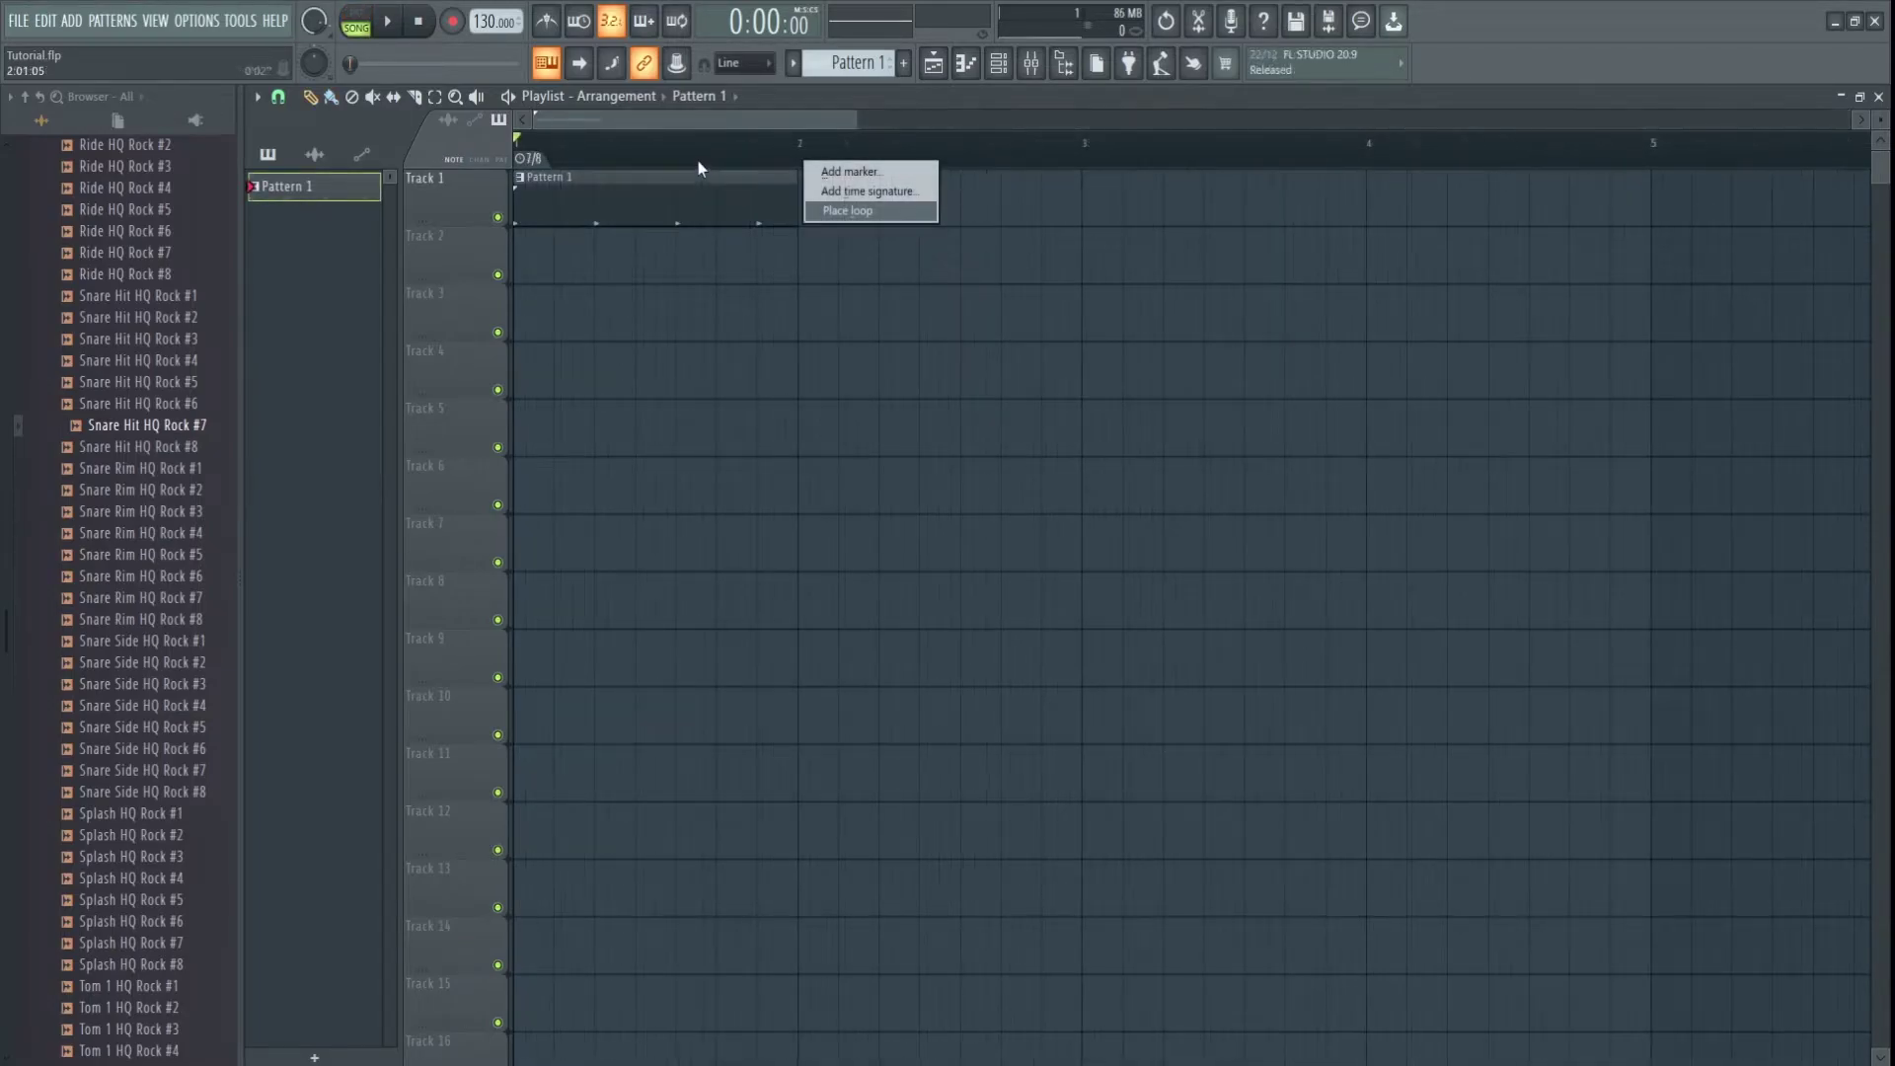
- Add Pattern 1 clips at bars 2, 3 and 4 on Track 1
click(703, 150)
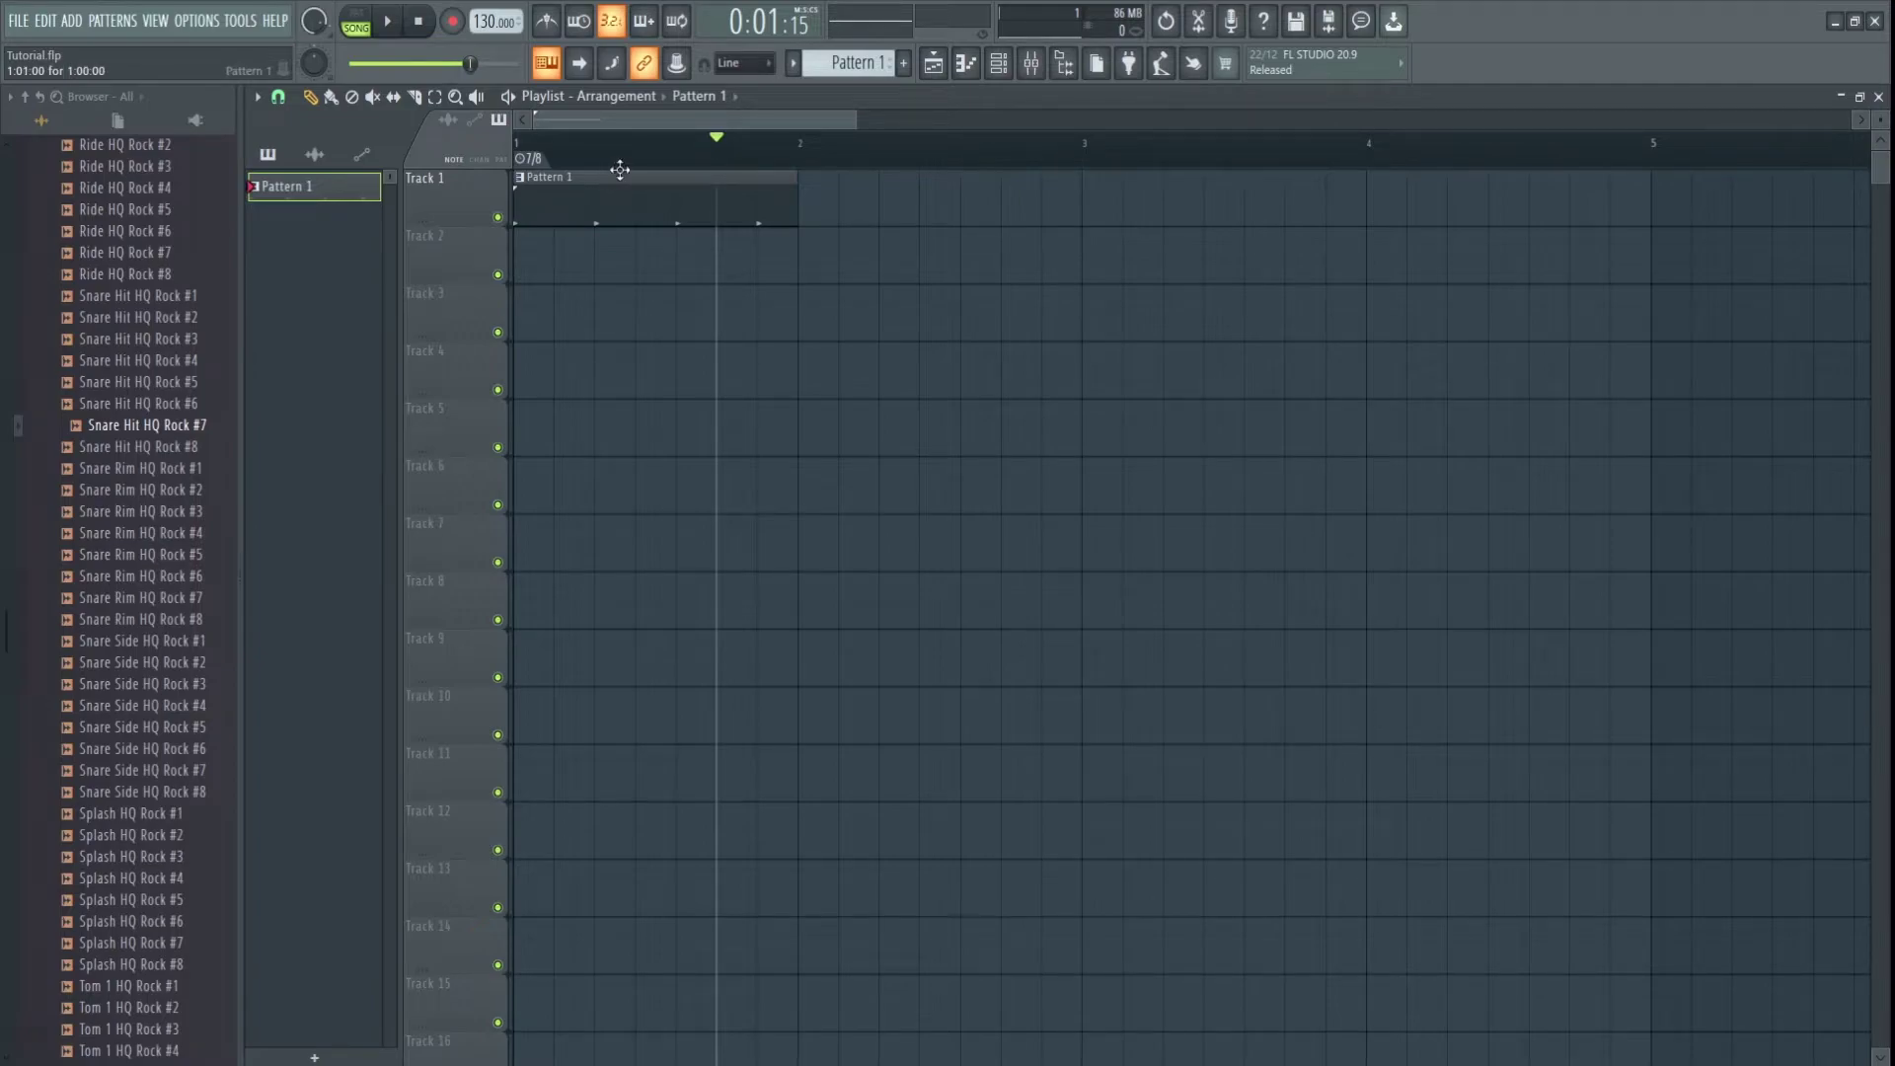
drag(563, 207, 858, 231)
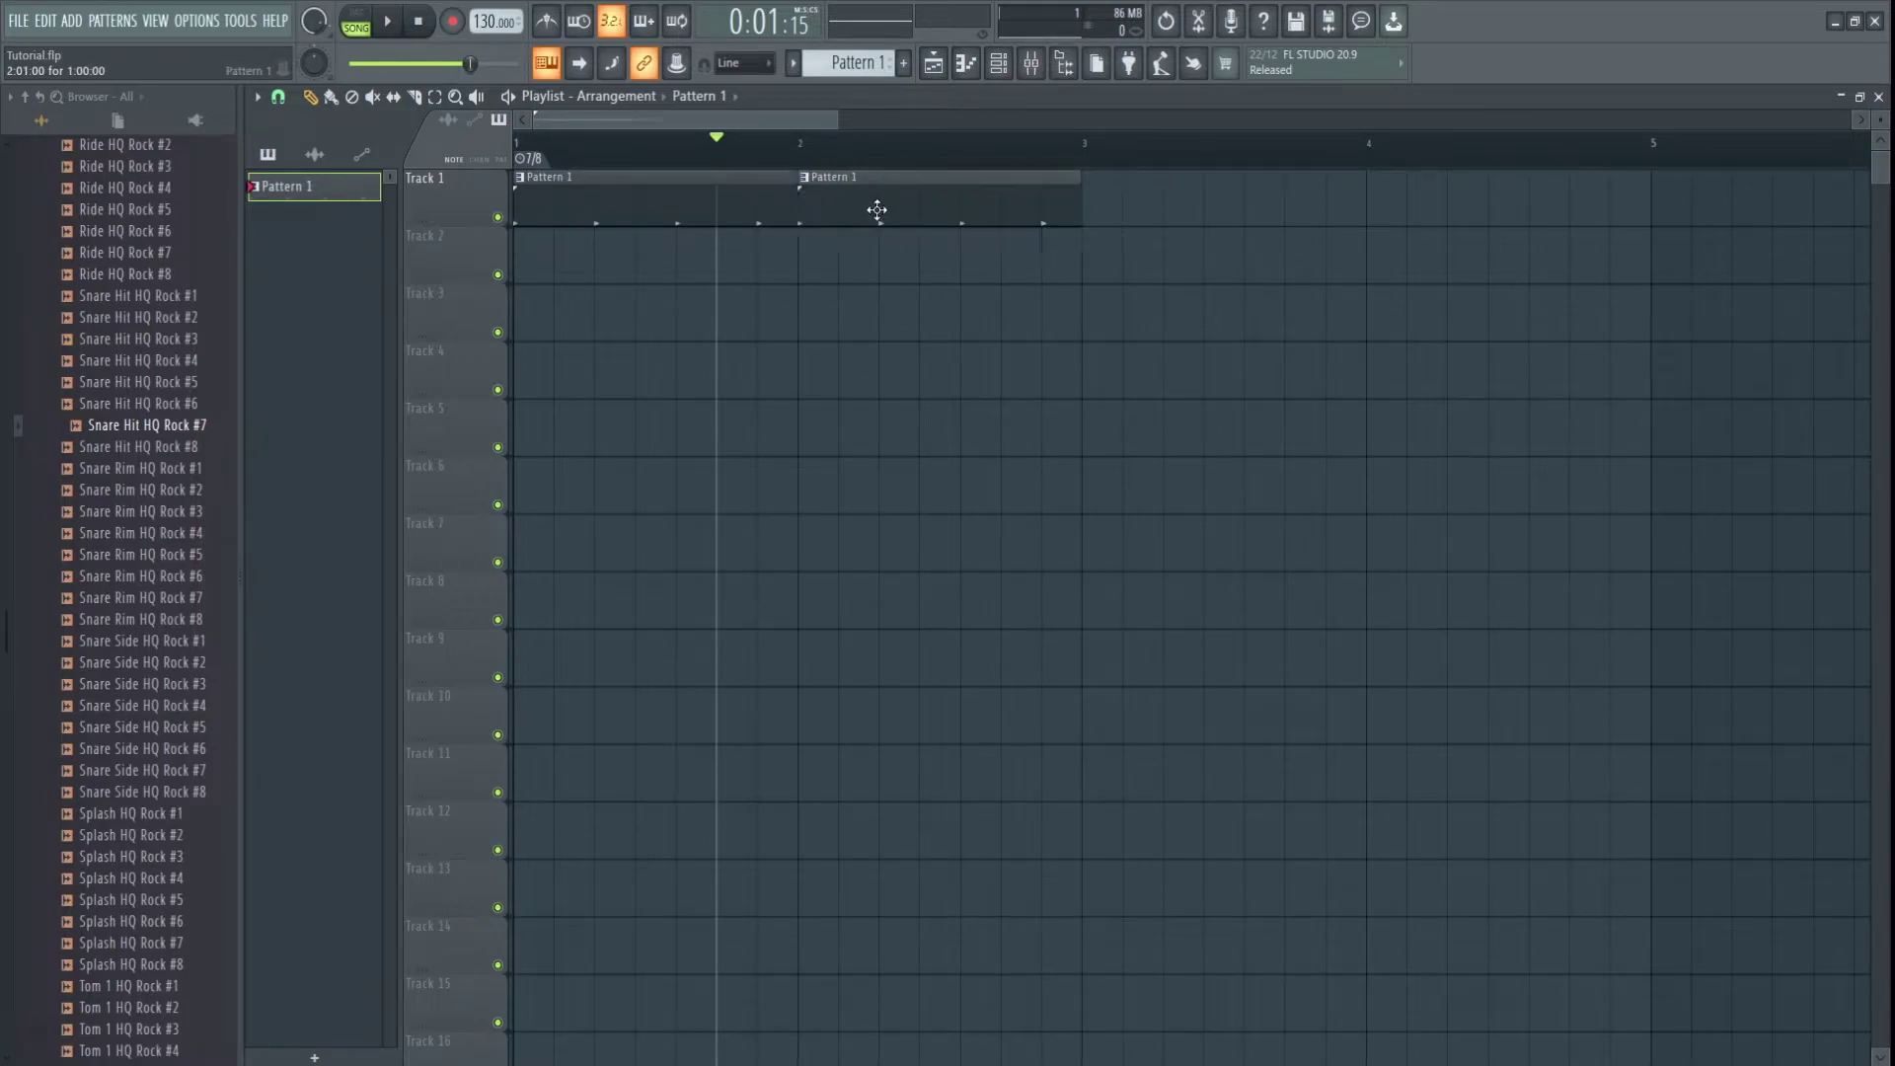
click(1130, 211)
click(1375, 211)
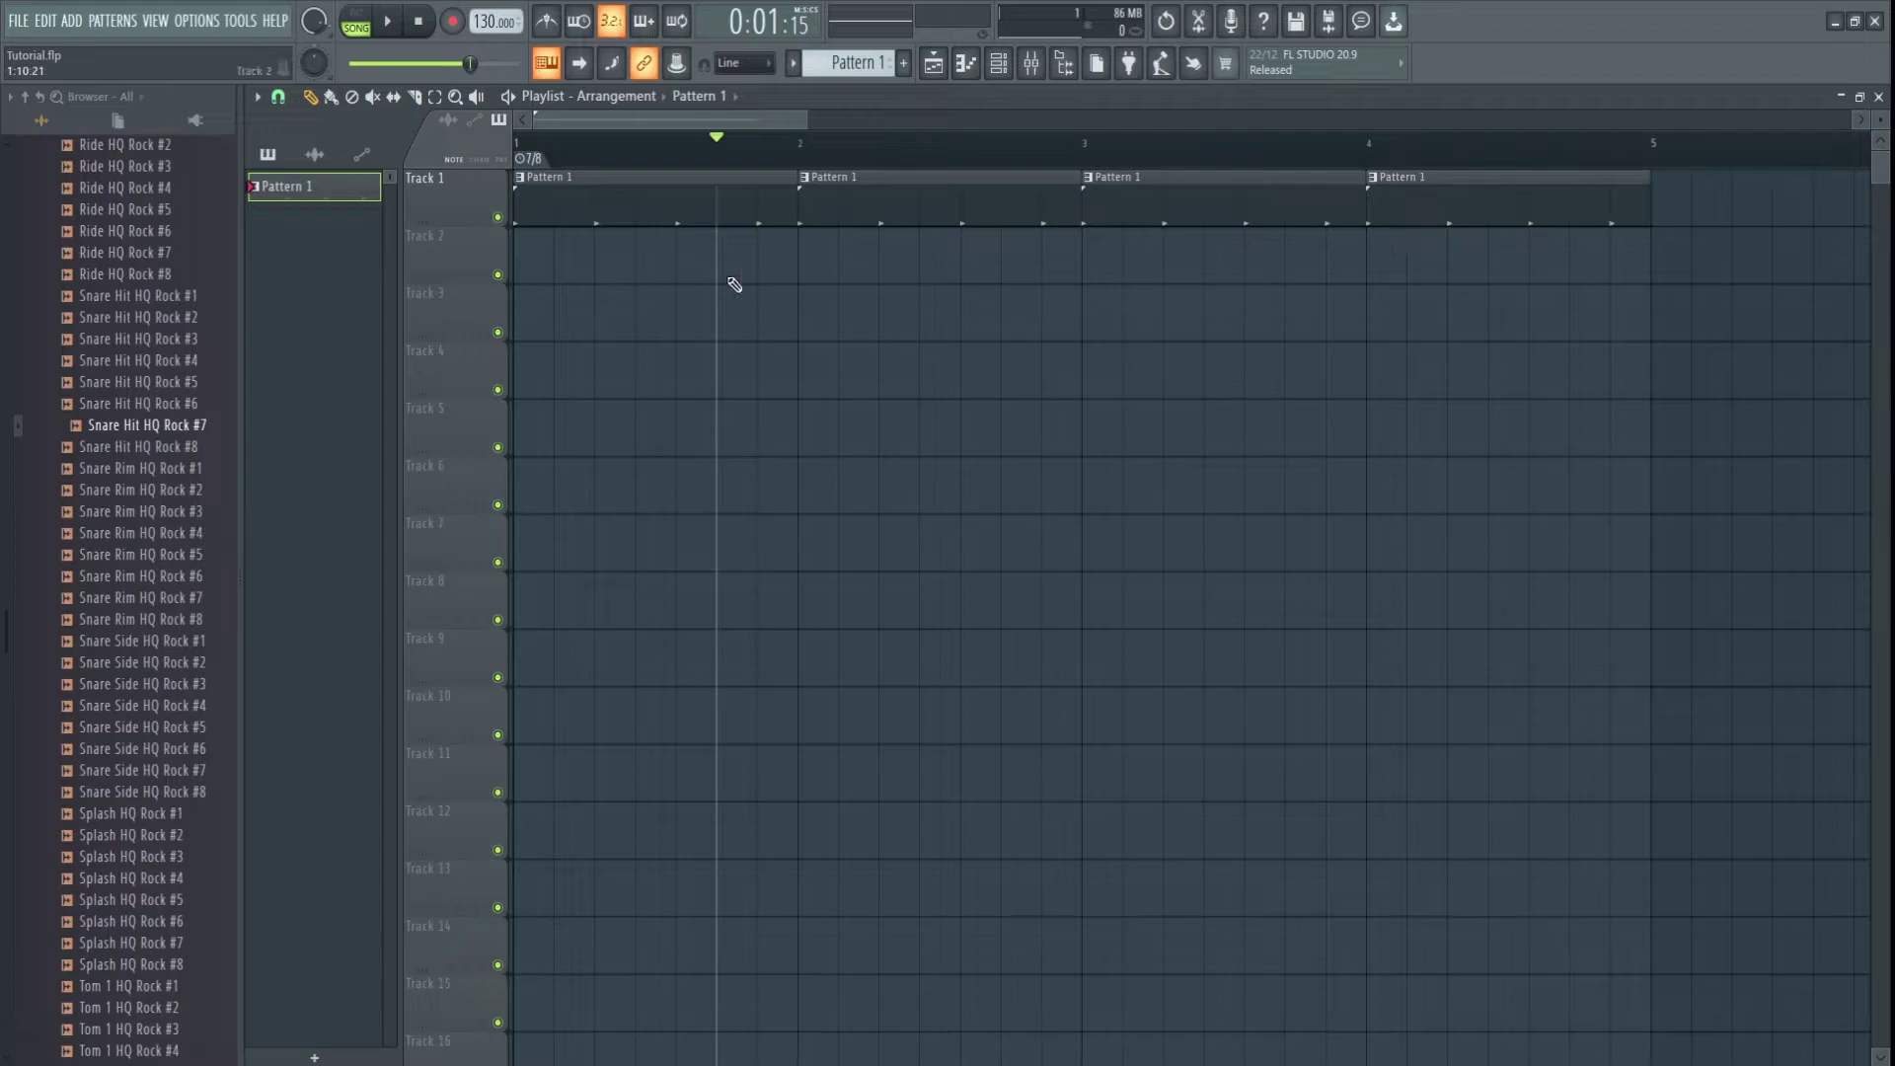
- Create Pattern 2 with a clap on step 5, and paint it at the start of Track 2
click(998, 63)
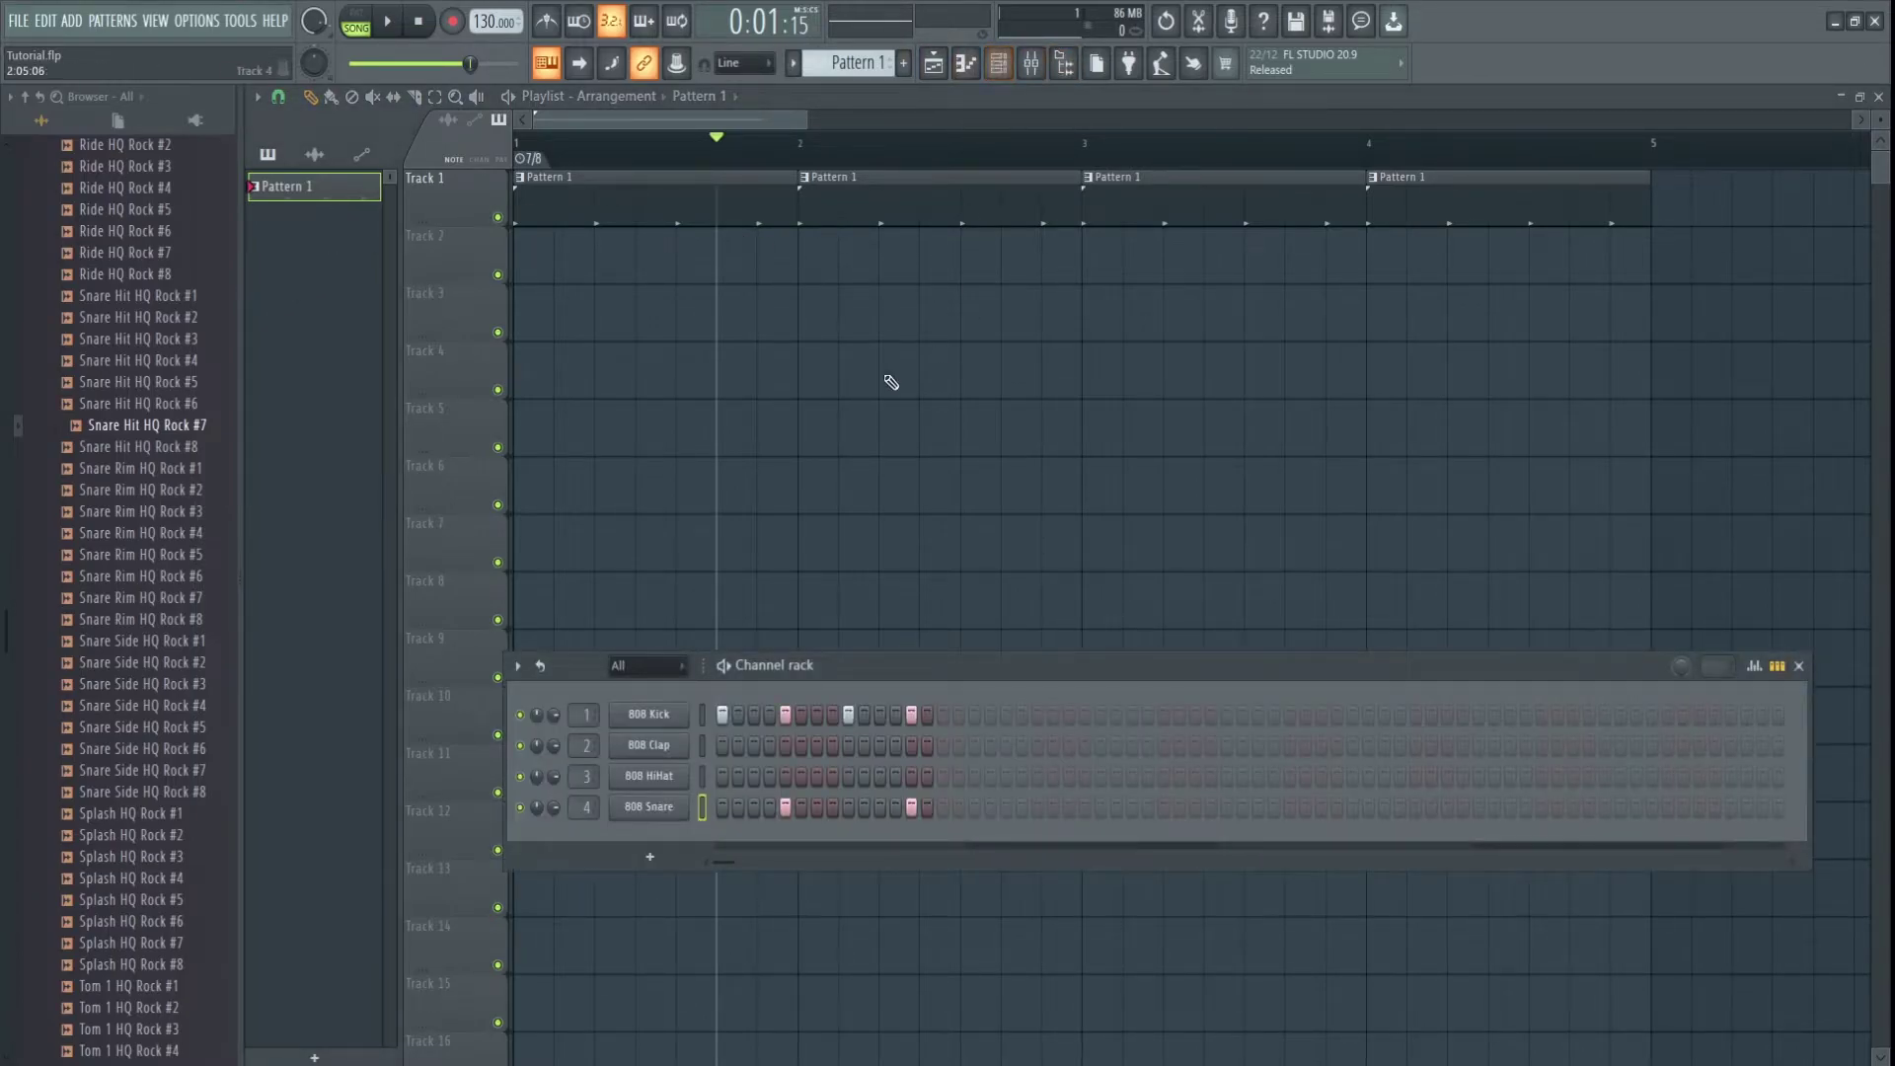
key(F4)
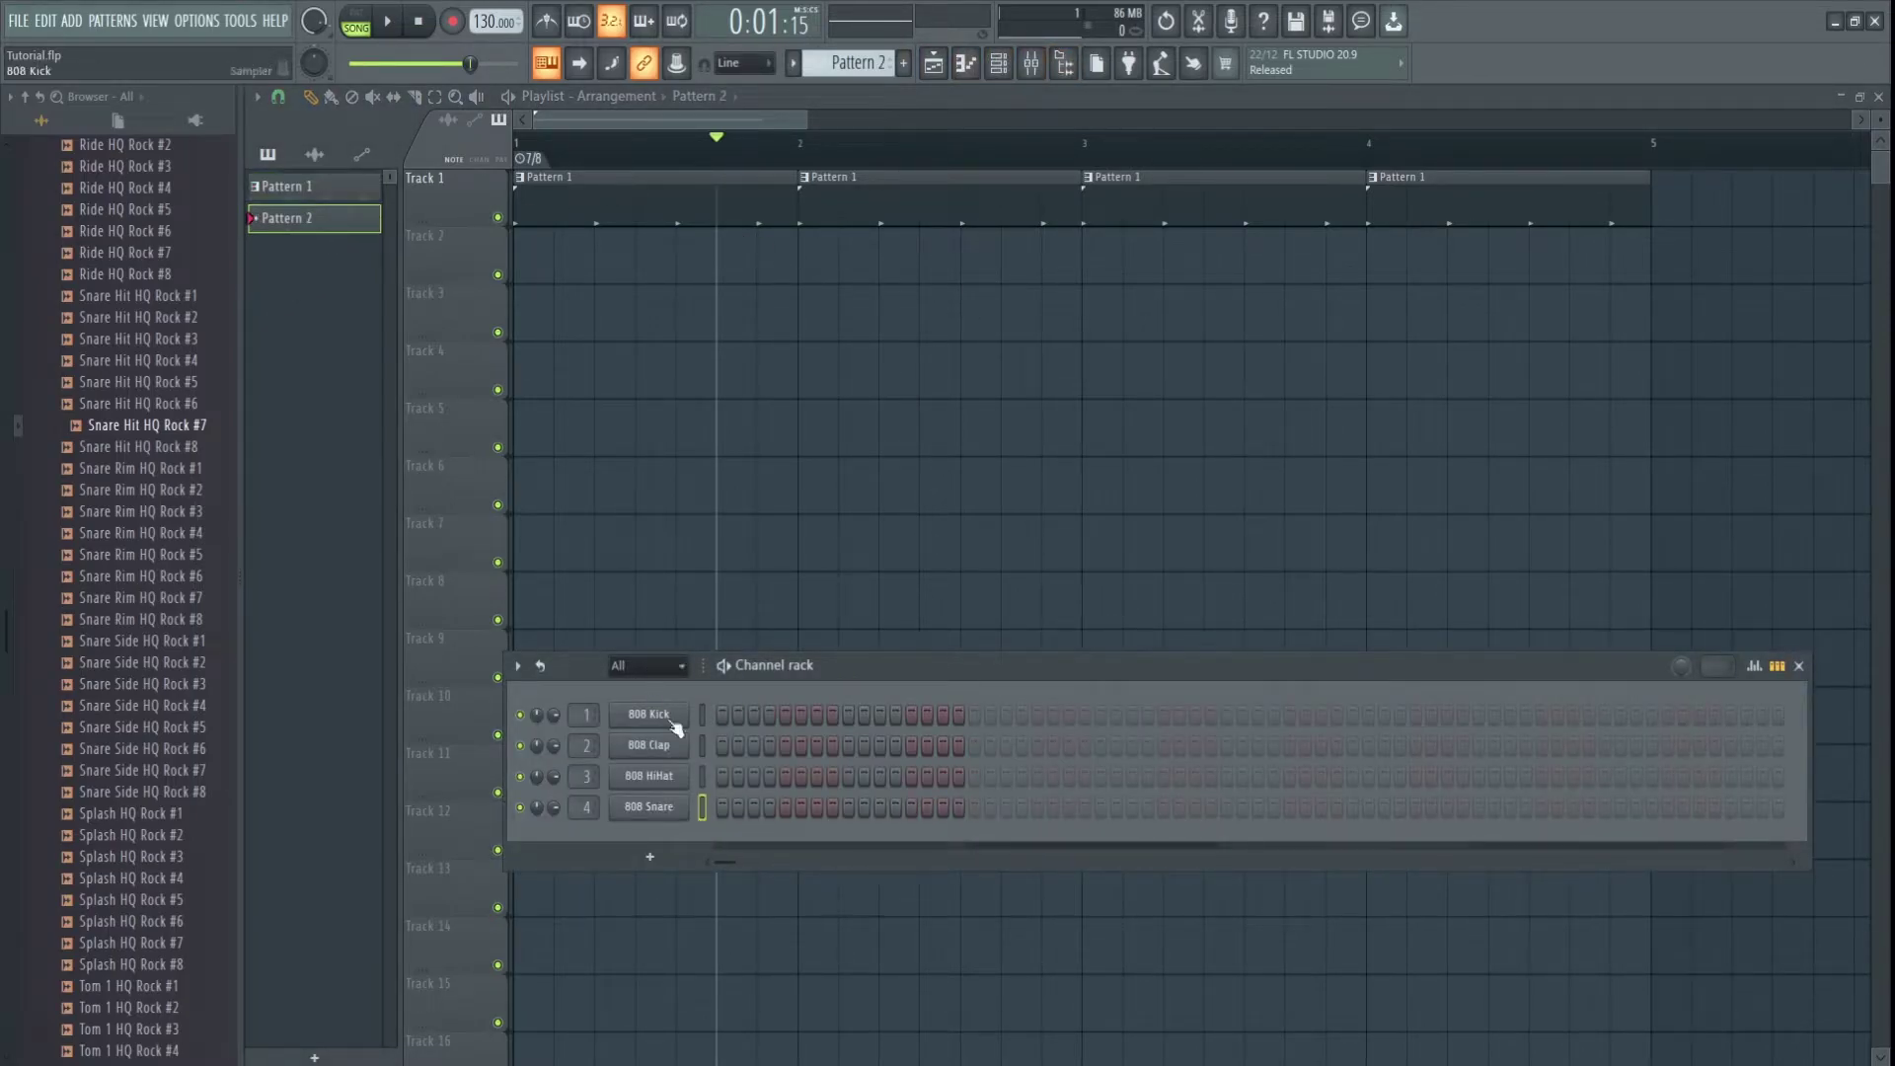
click(703, 808)
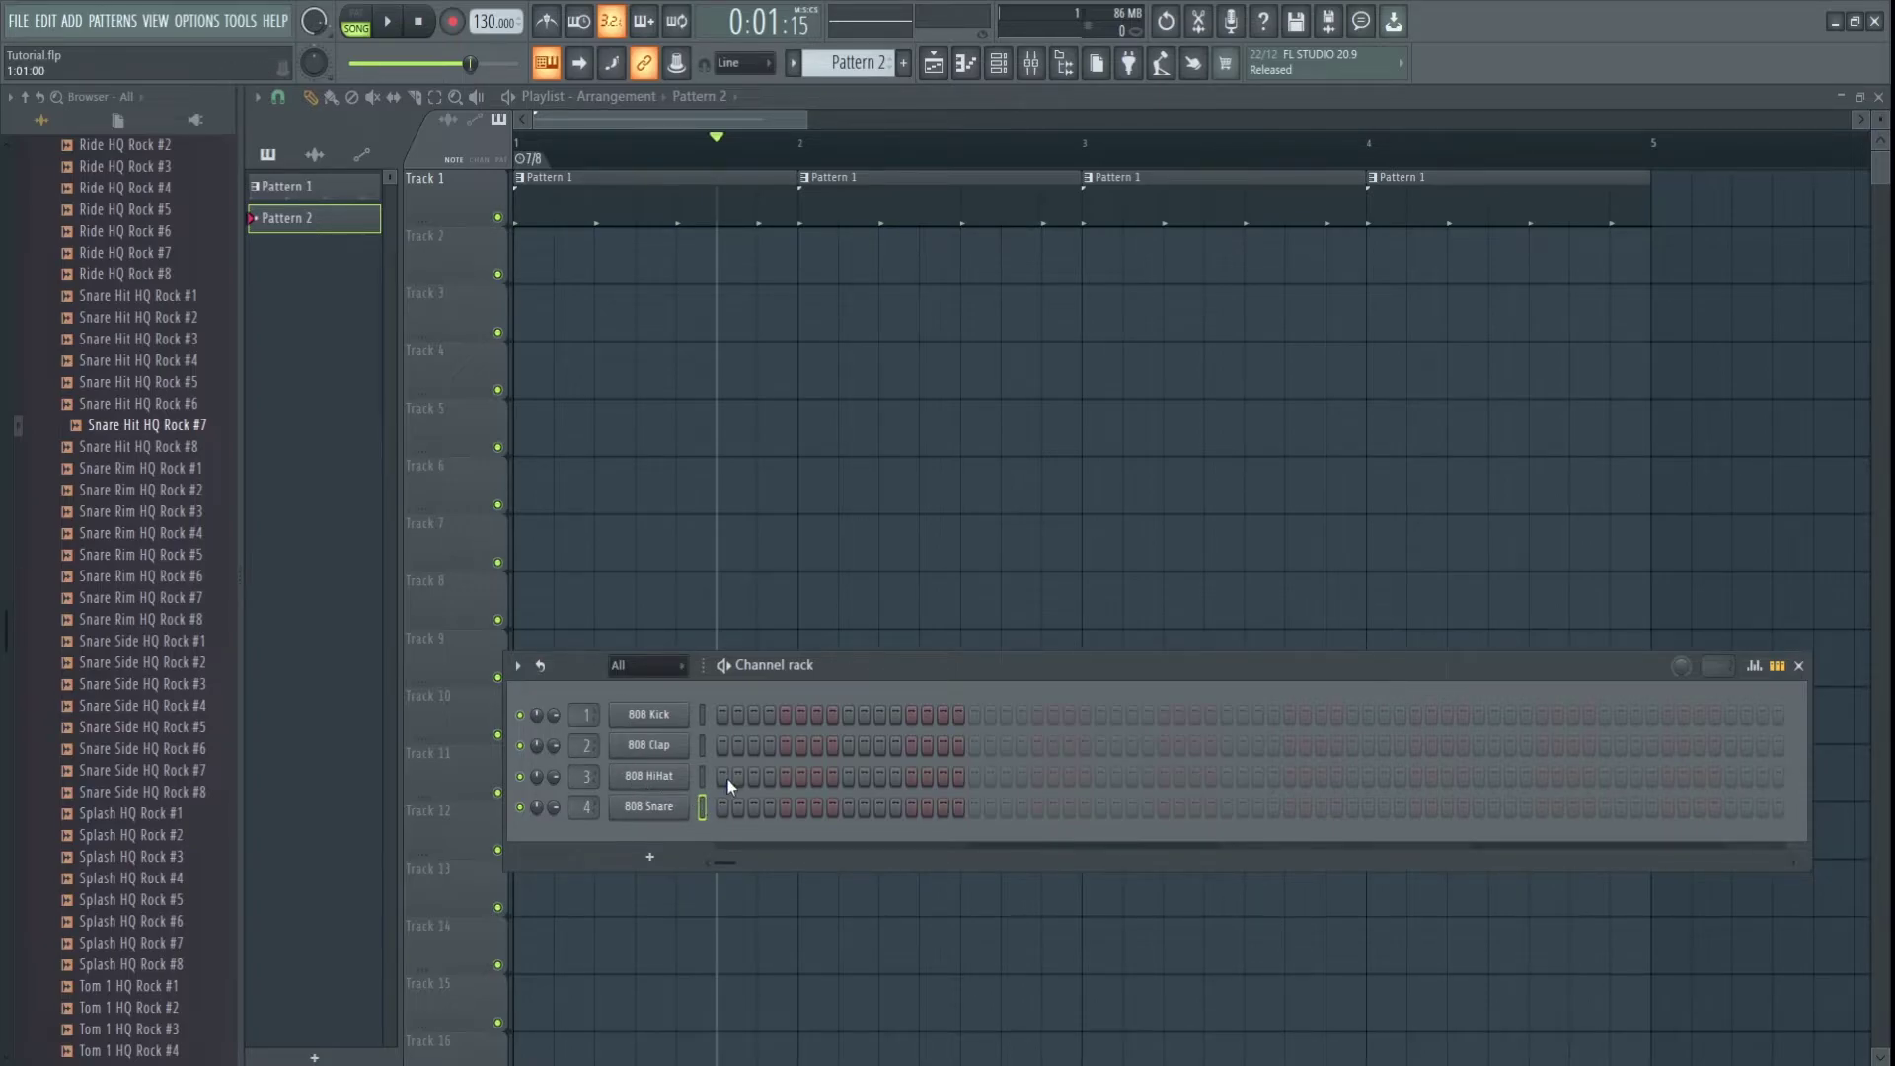
click(785, 748)
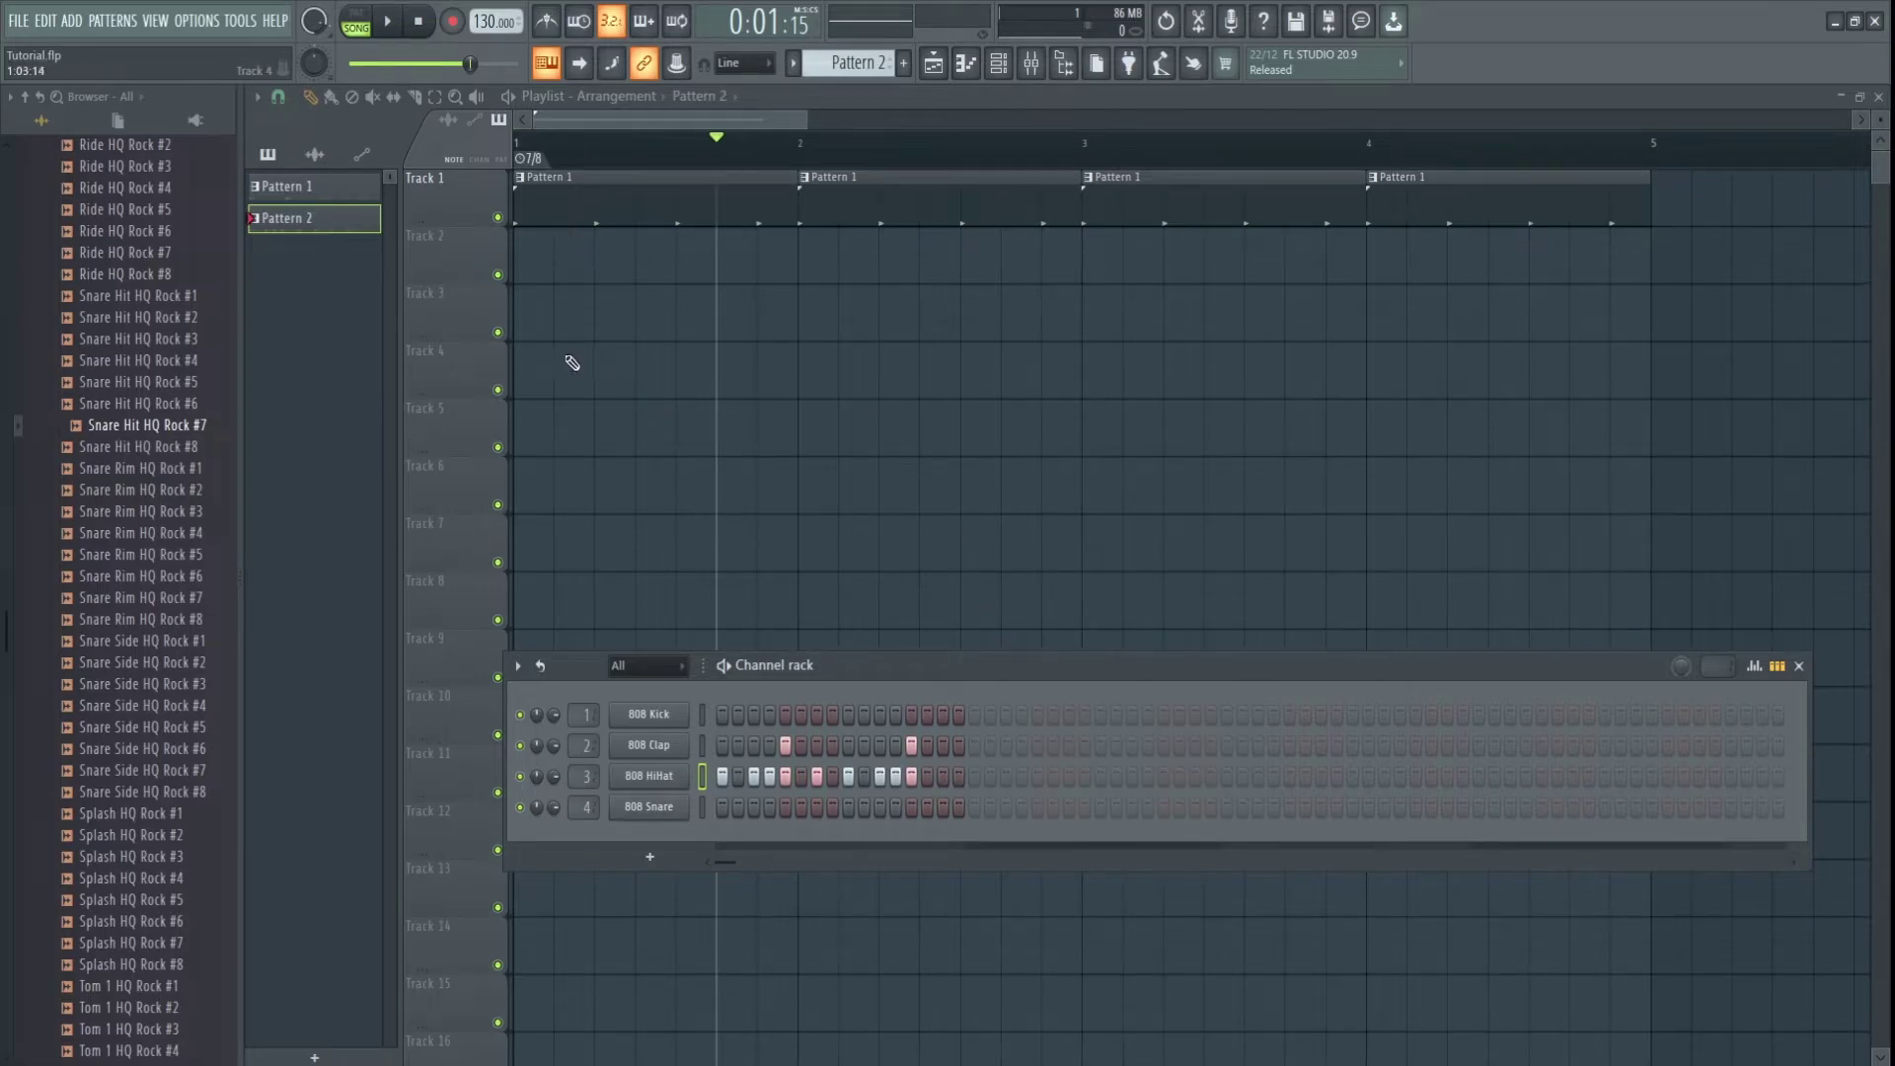
click(520, 260)
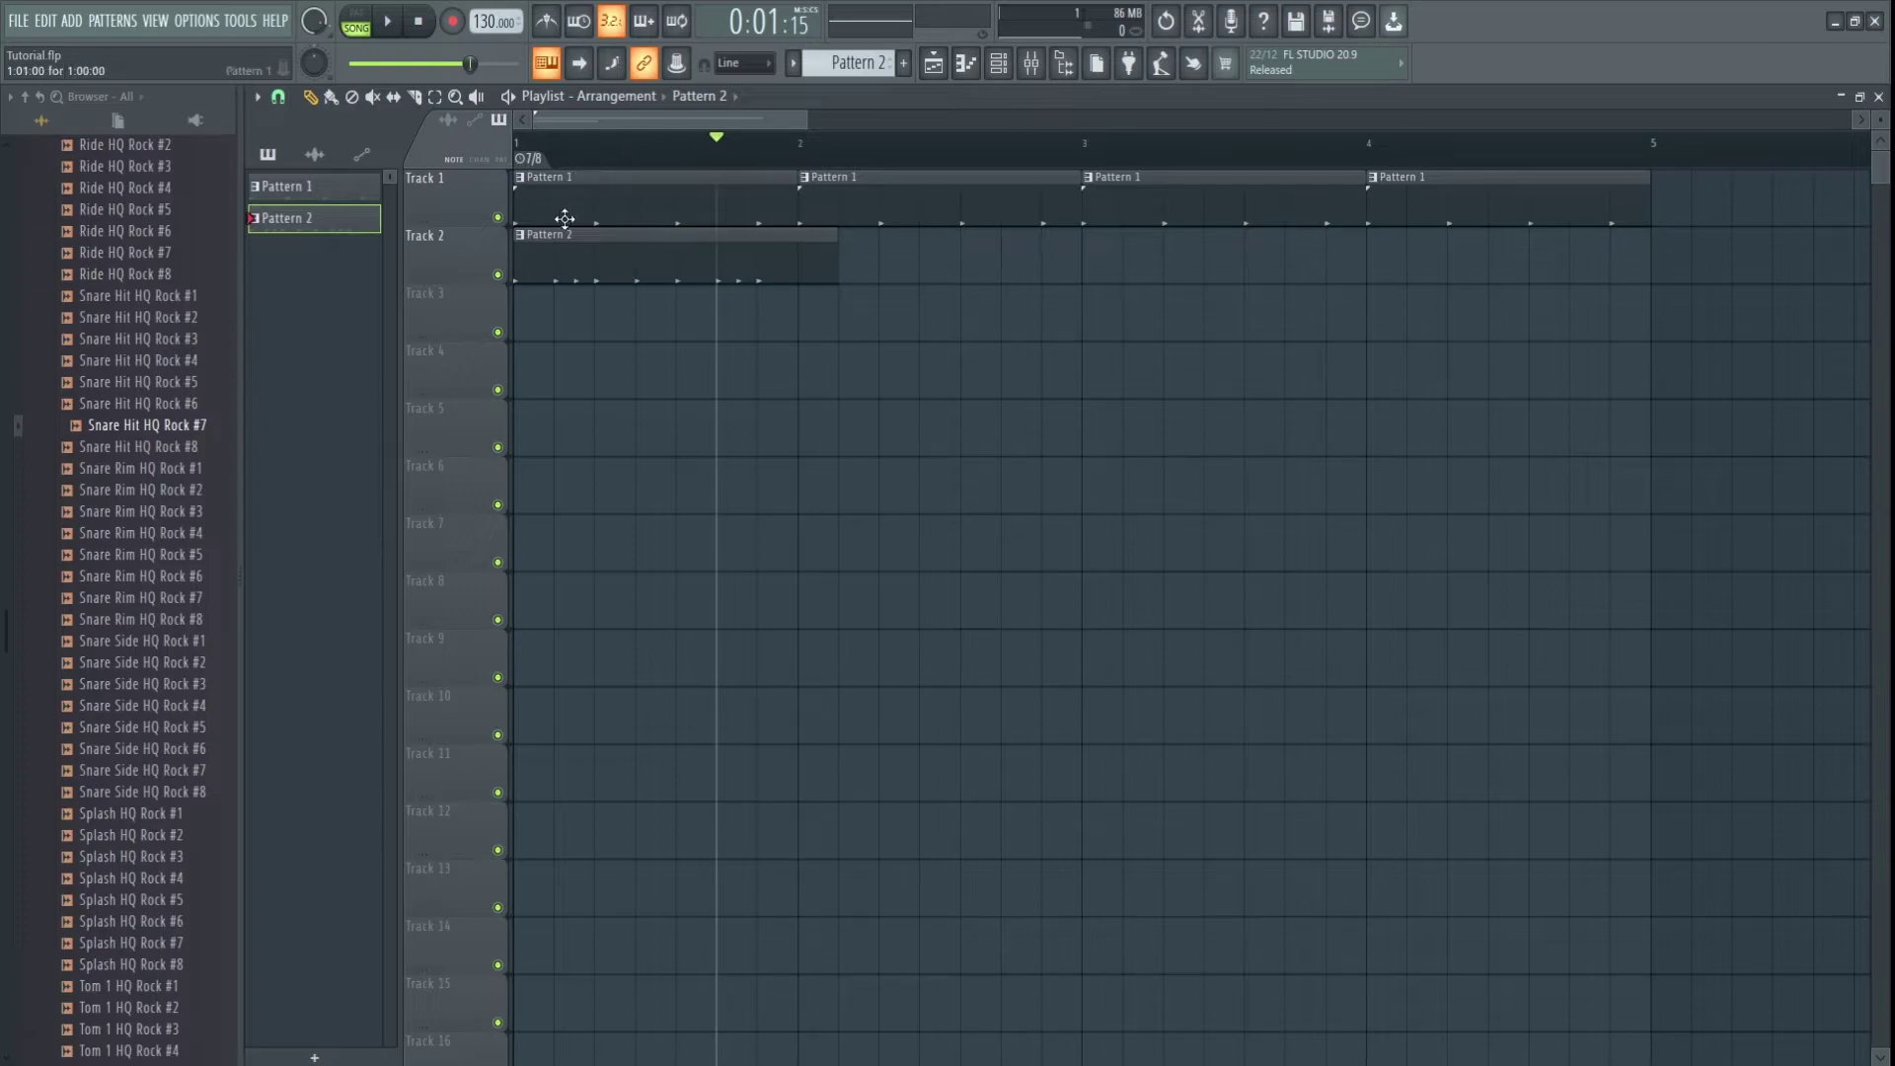
- Chain three more Pattern 2 clips on Track 2, trimming the fourth to end at bar 5
click(851, 265)
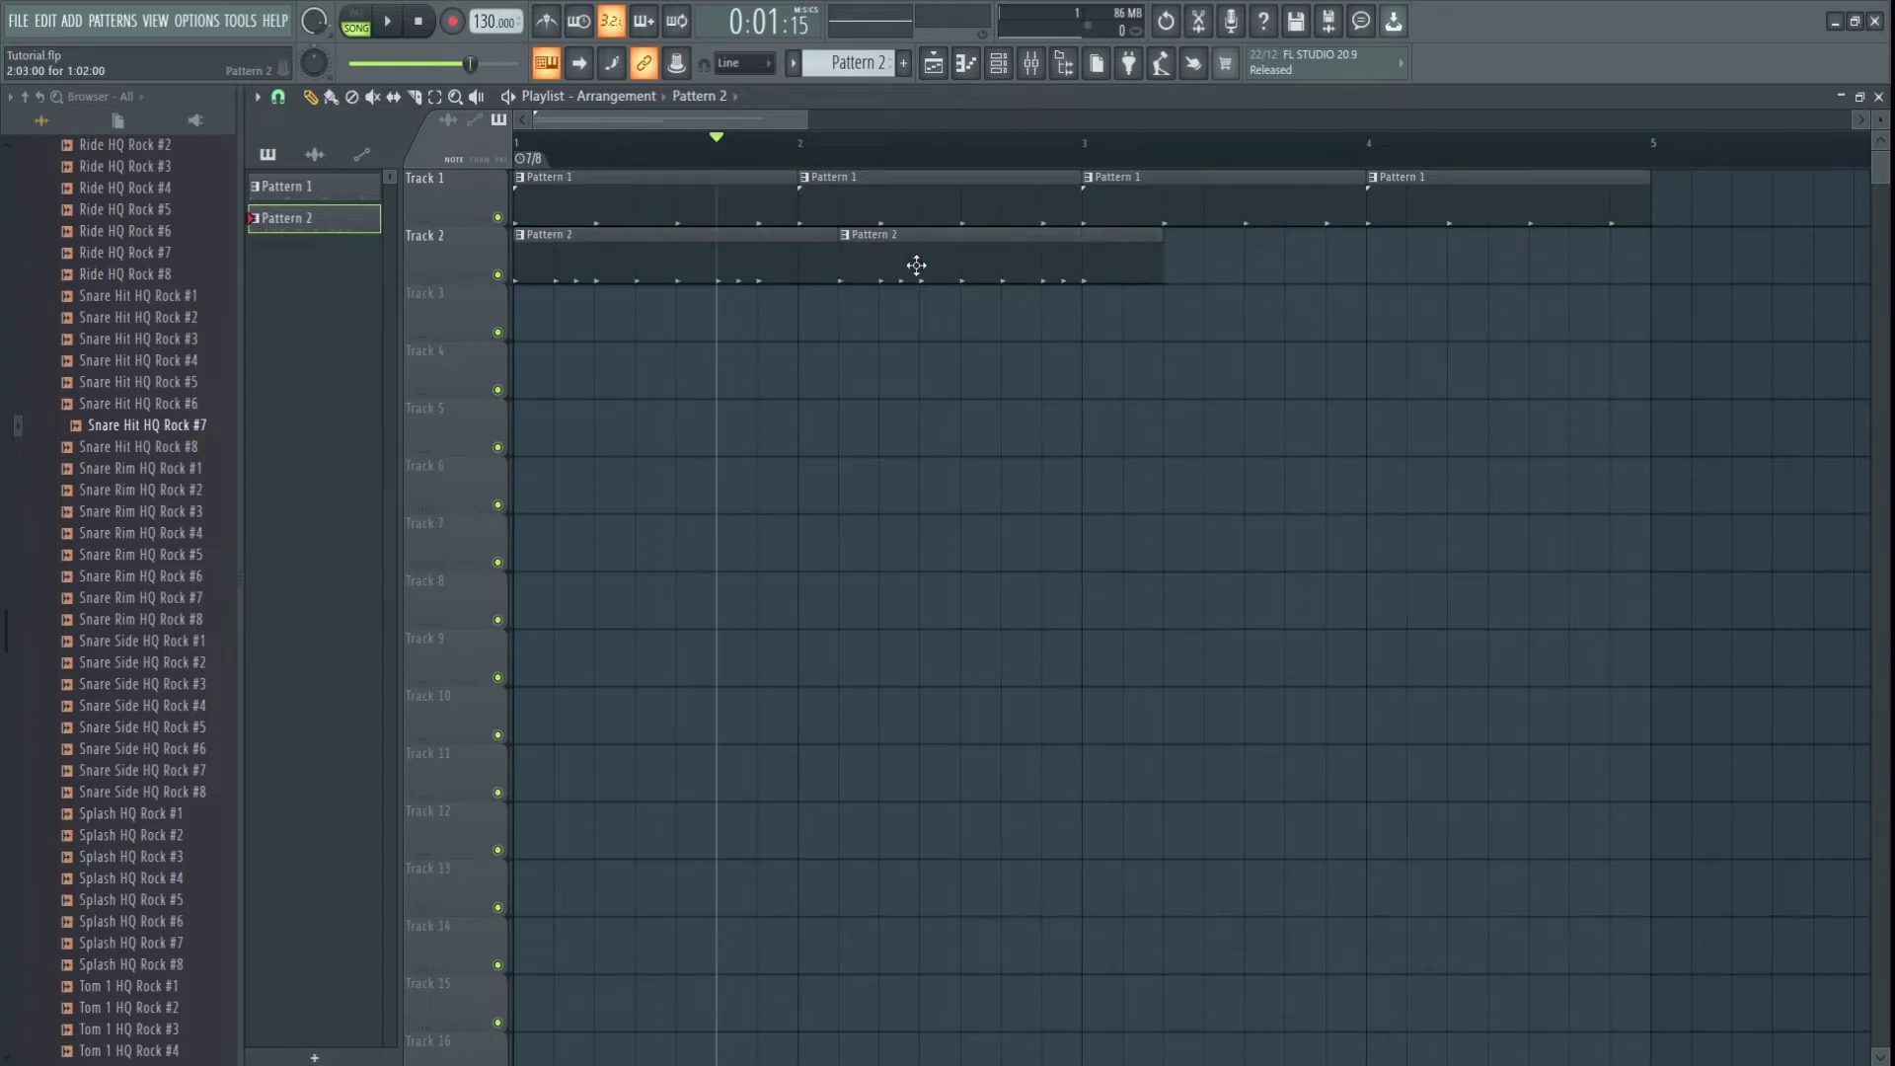
click(1169, 254)
click(1498, 271)
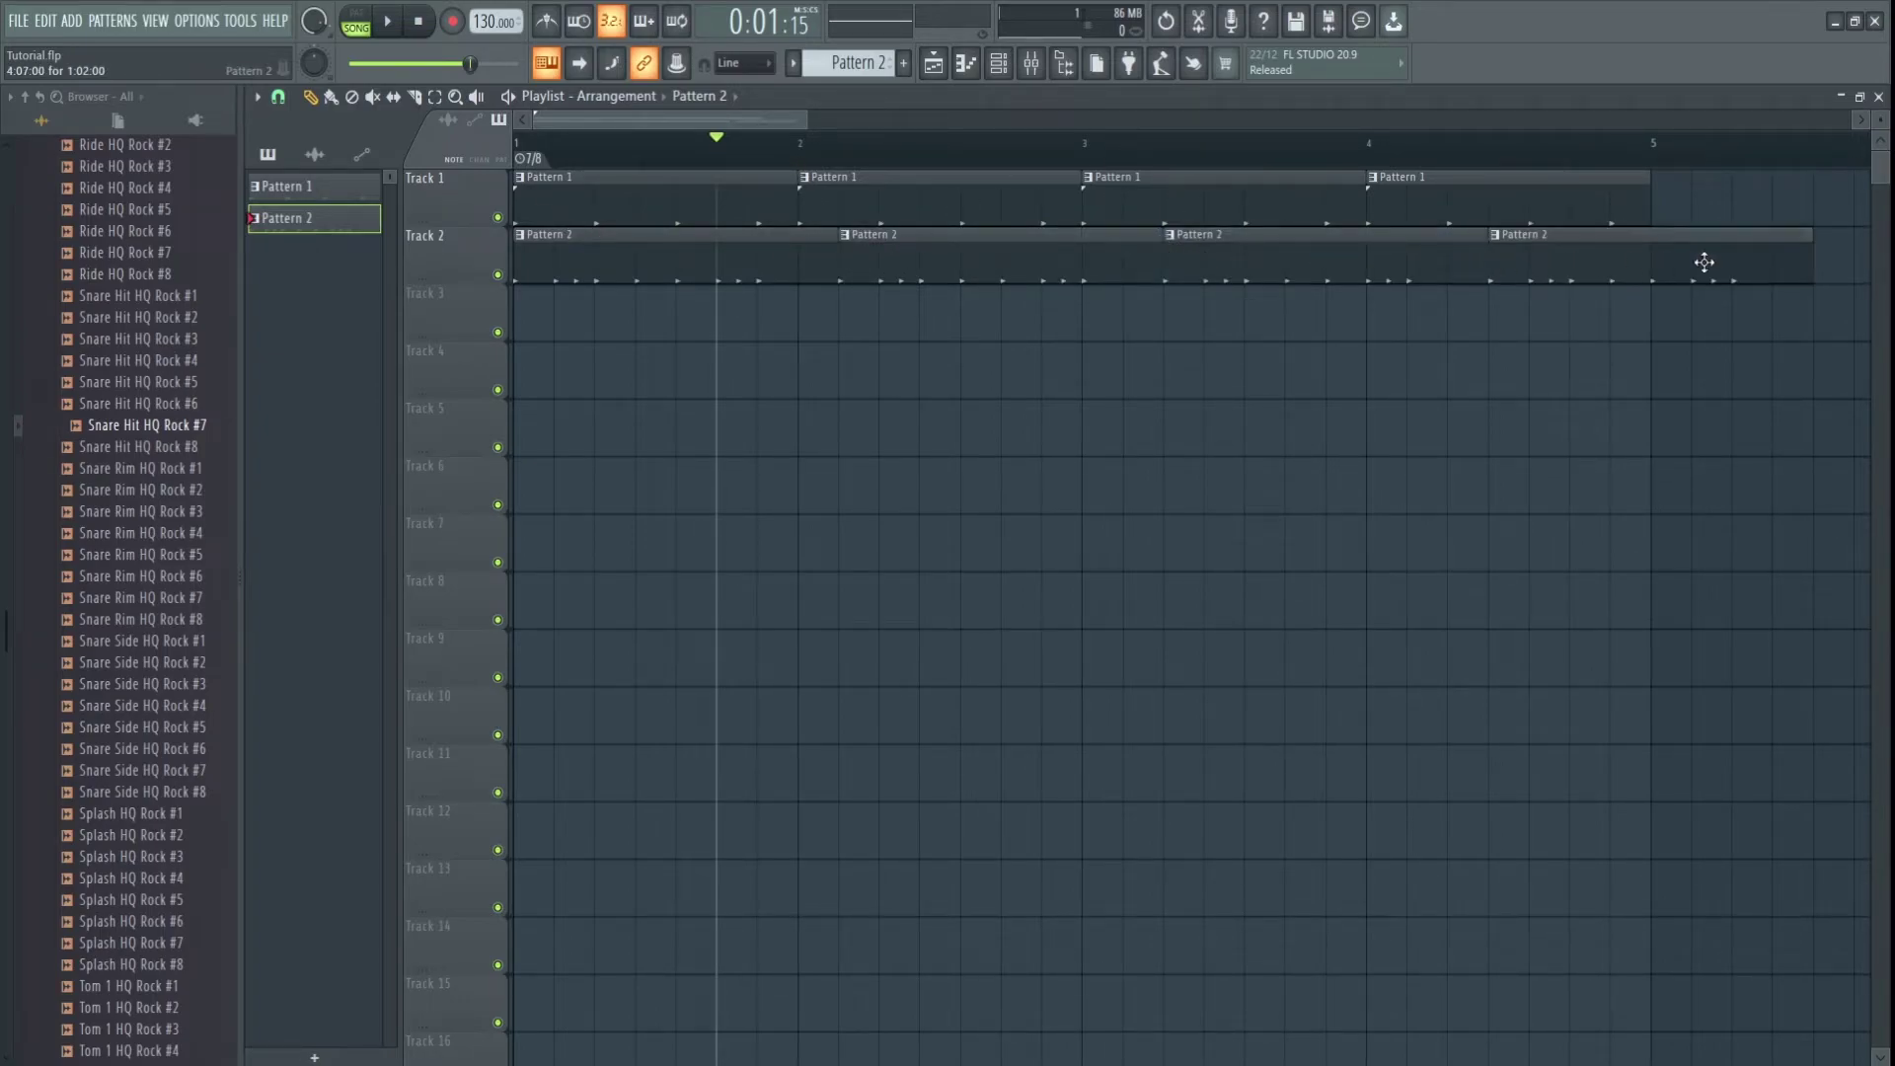
drag(1816, 247, 1649, 252)
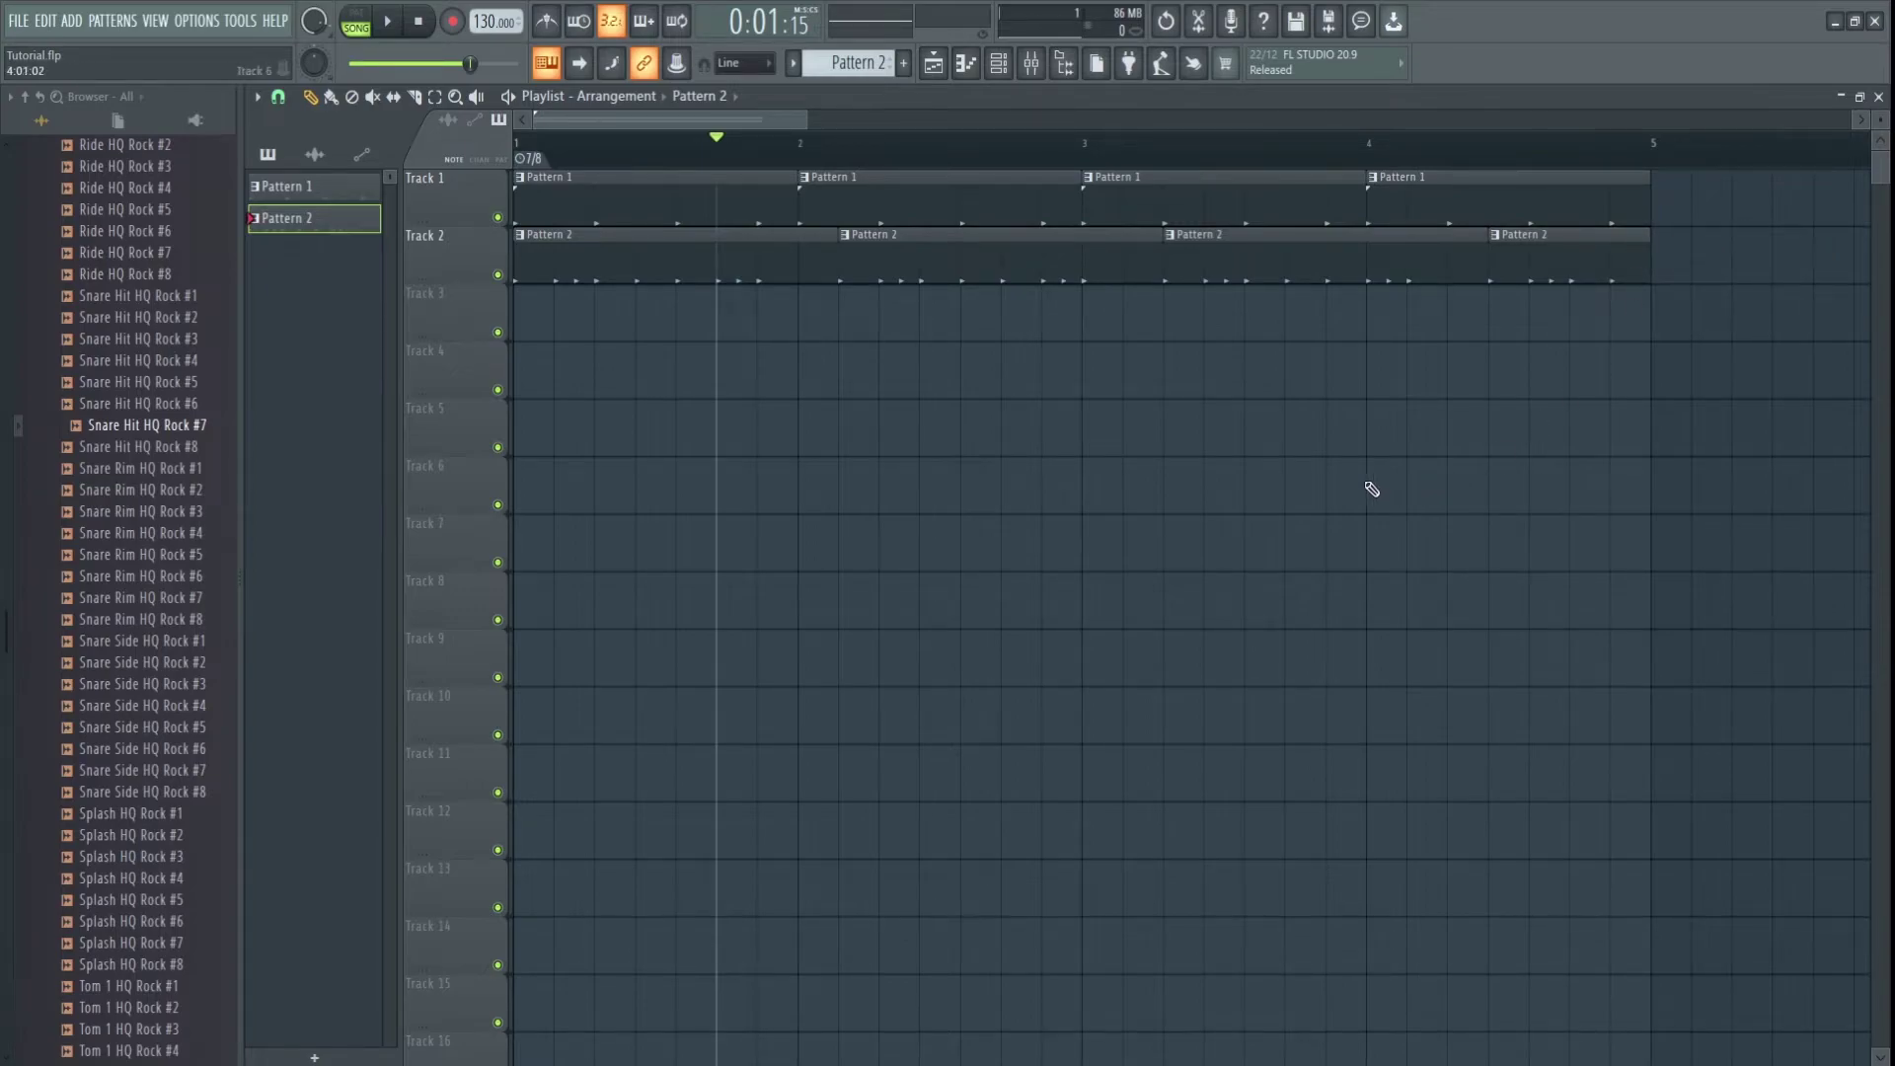
ctrl+scroll(1371, 487, down, 4)
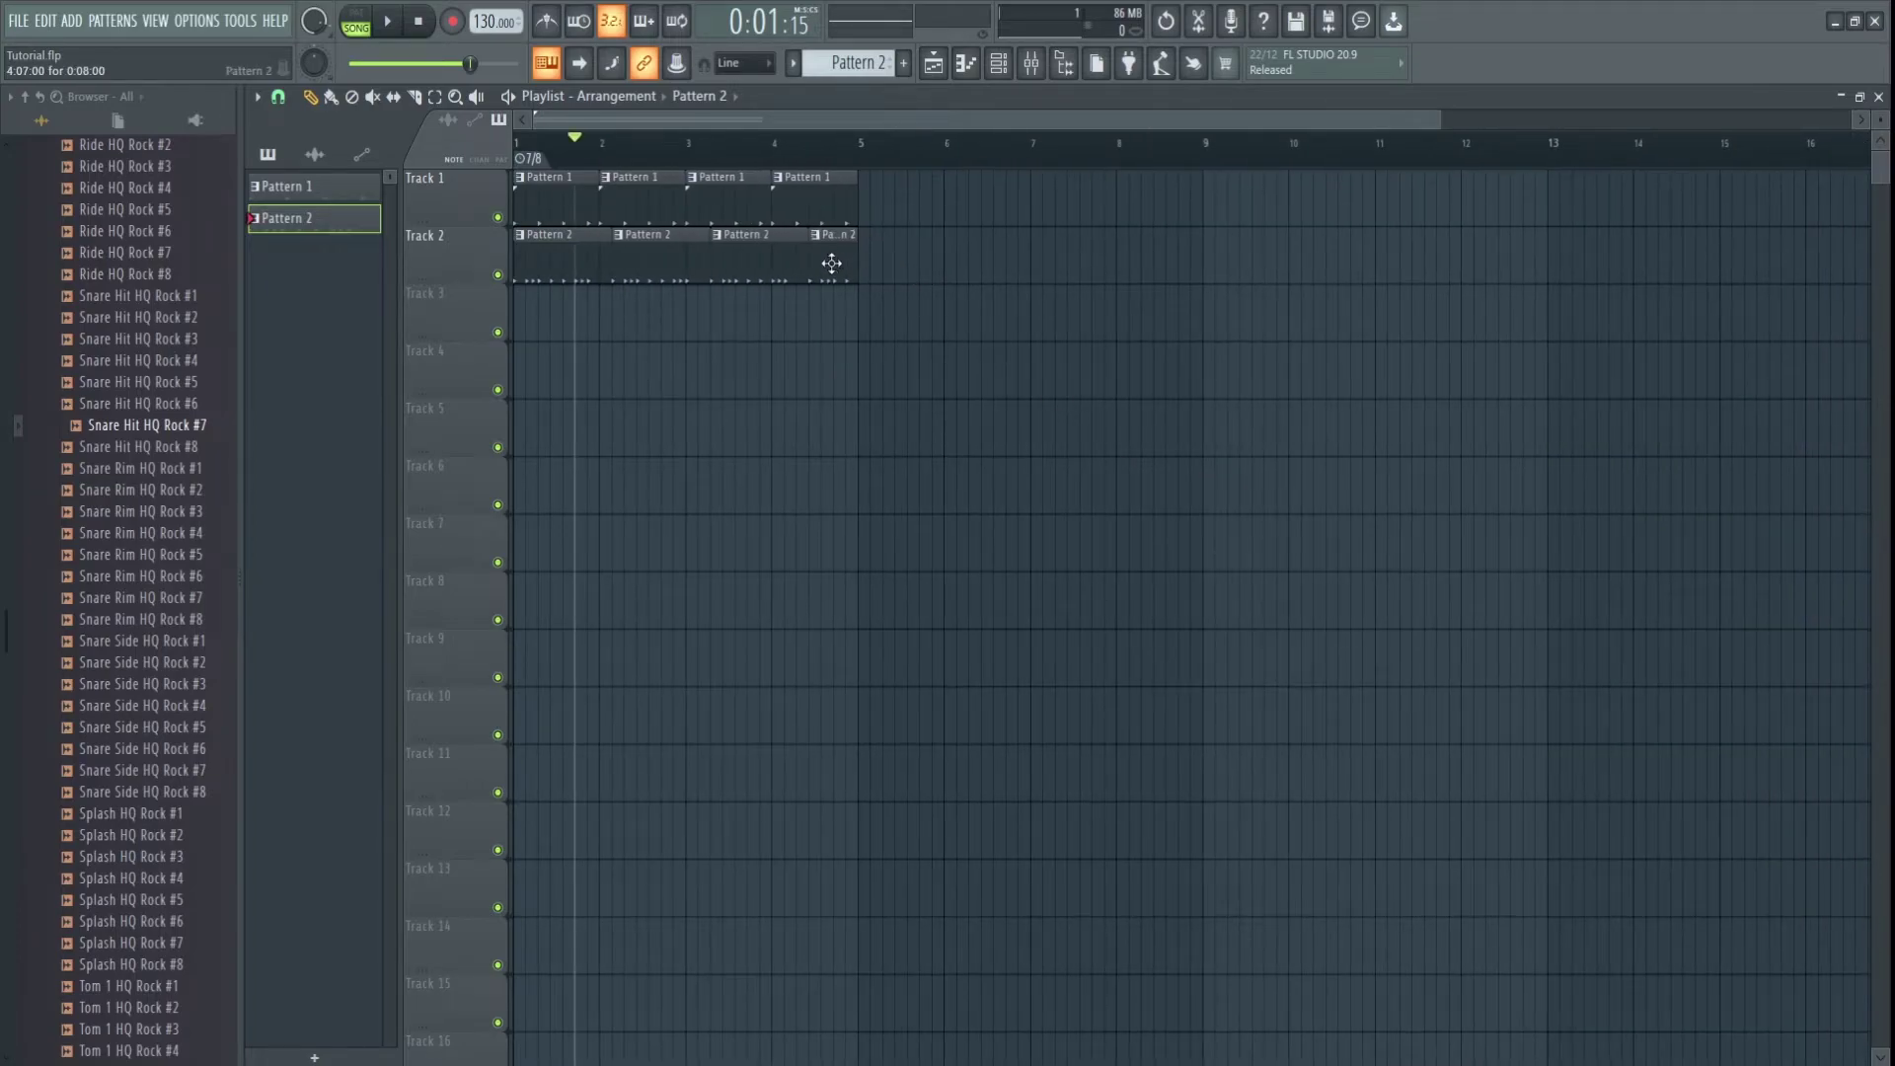
- Replace the trimmed clip with a full-length one and add Pattern 2 clips five through seven
right_click(827, 263)
click(816, 265)
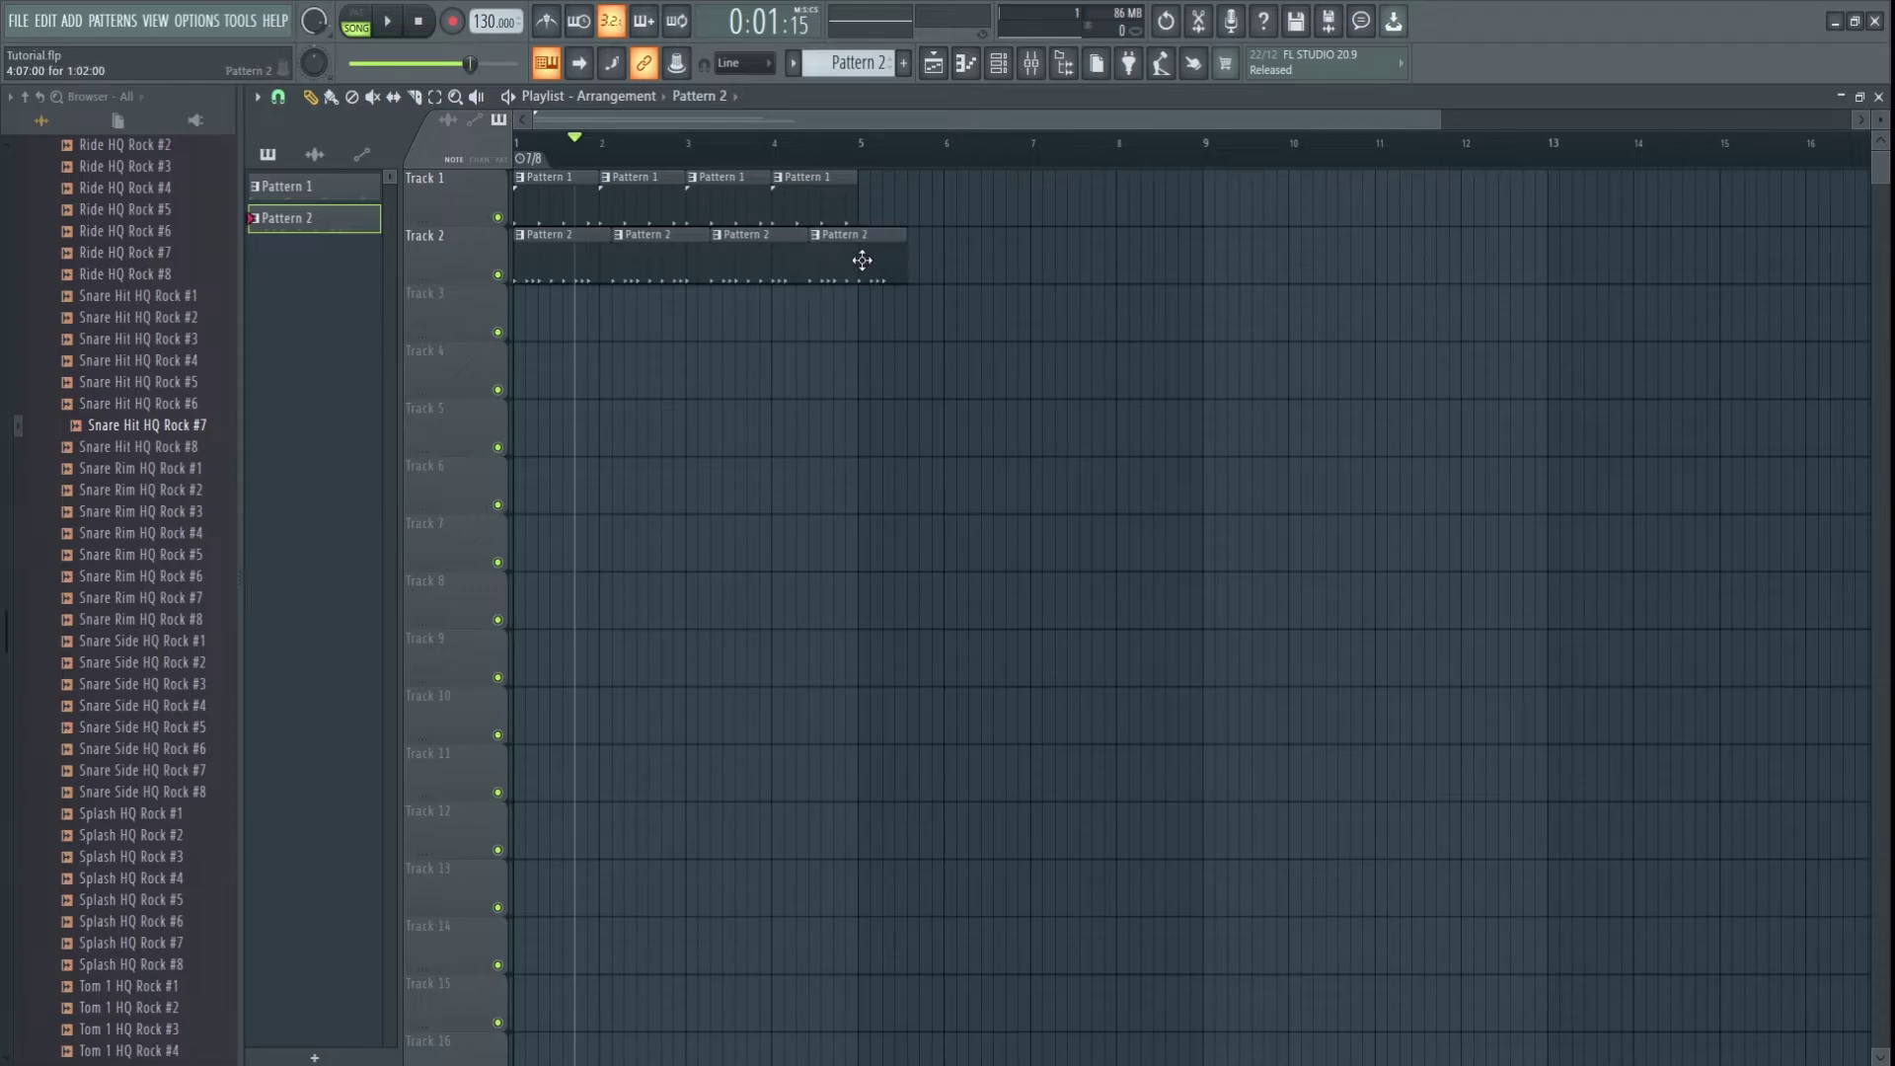
click(953, 269)
drag(957, 270, 1037, 267)
click(1031, 266)
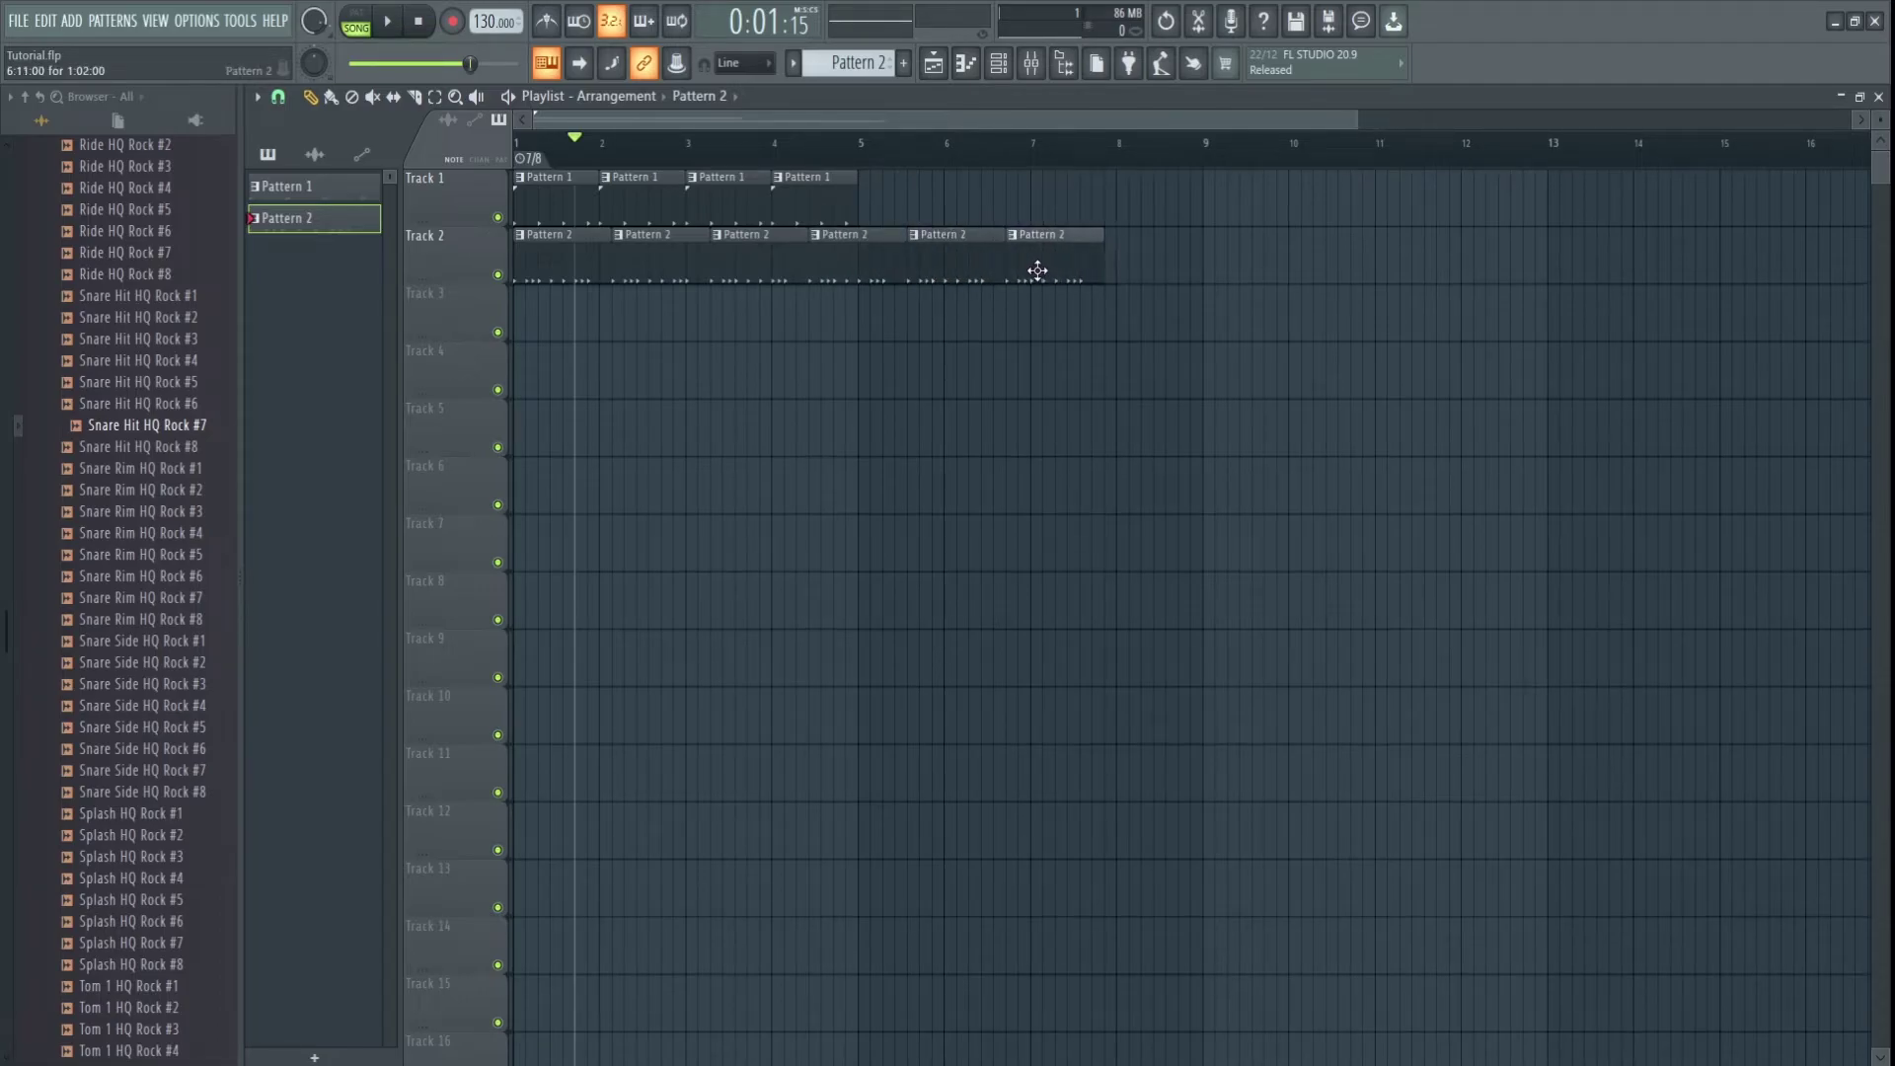
click(1115, 266)
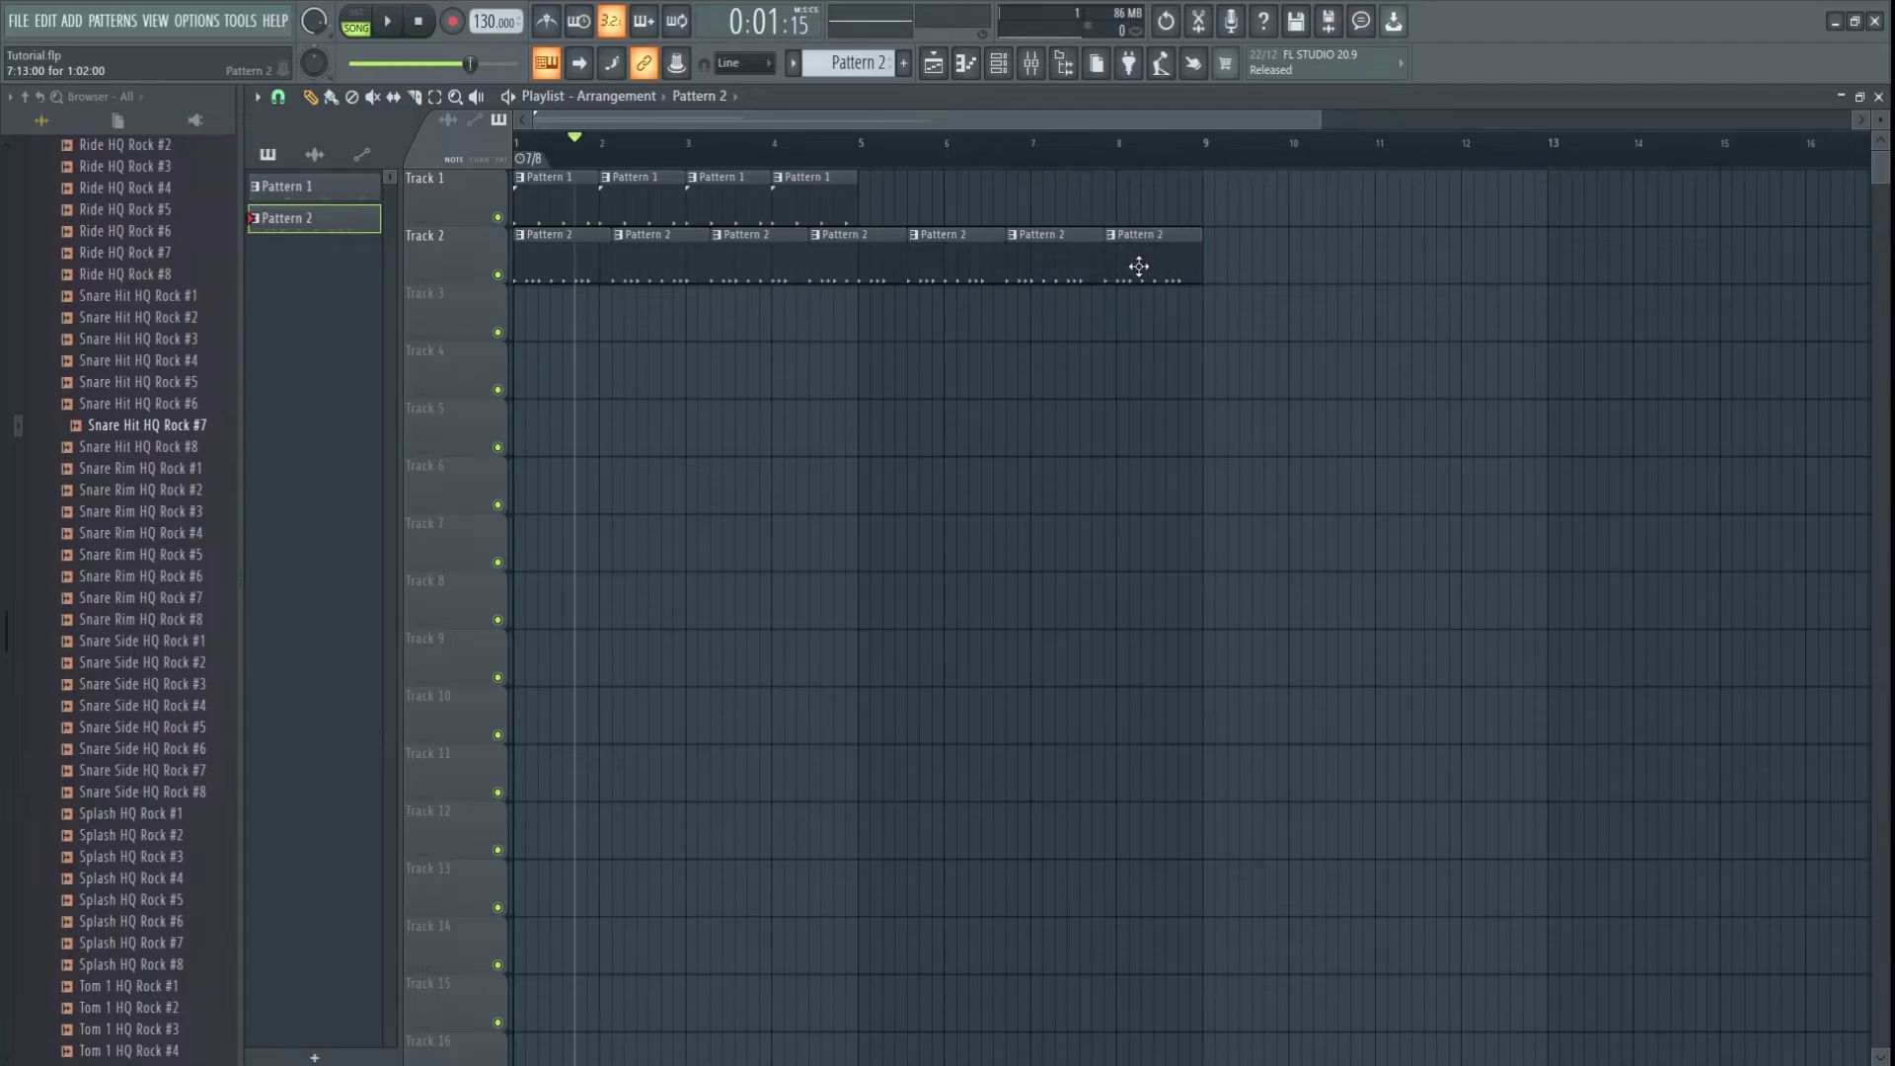
- Paint Pattern 1 clips at bars 5, 6, 7 and 8 on Track 1
click(606, 192)
click(894, 199)
click(894, 202)
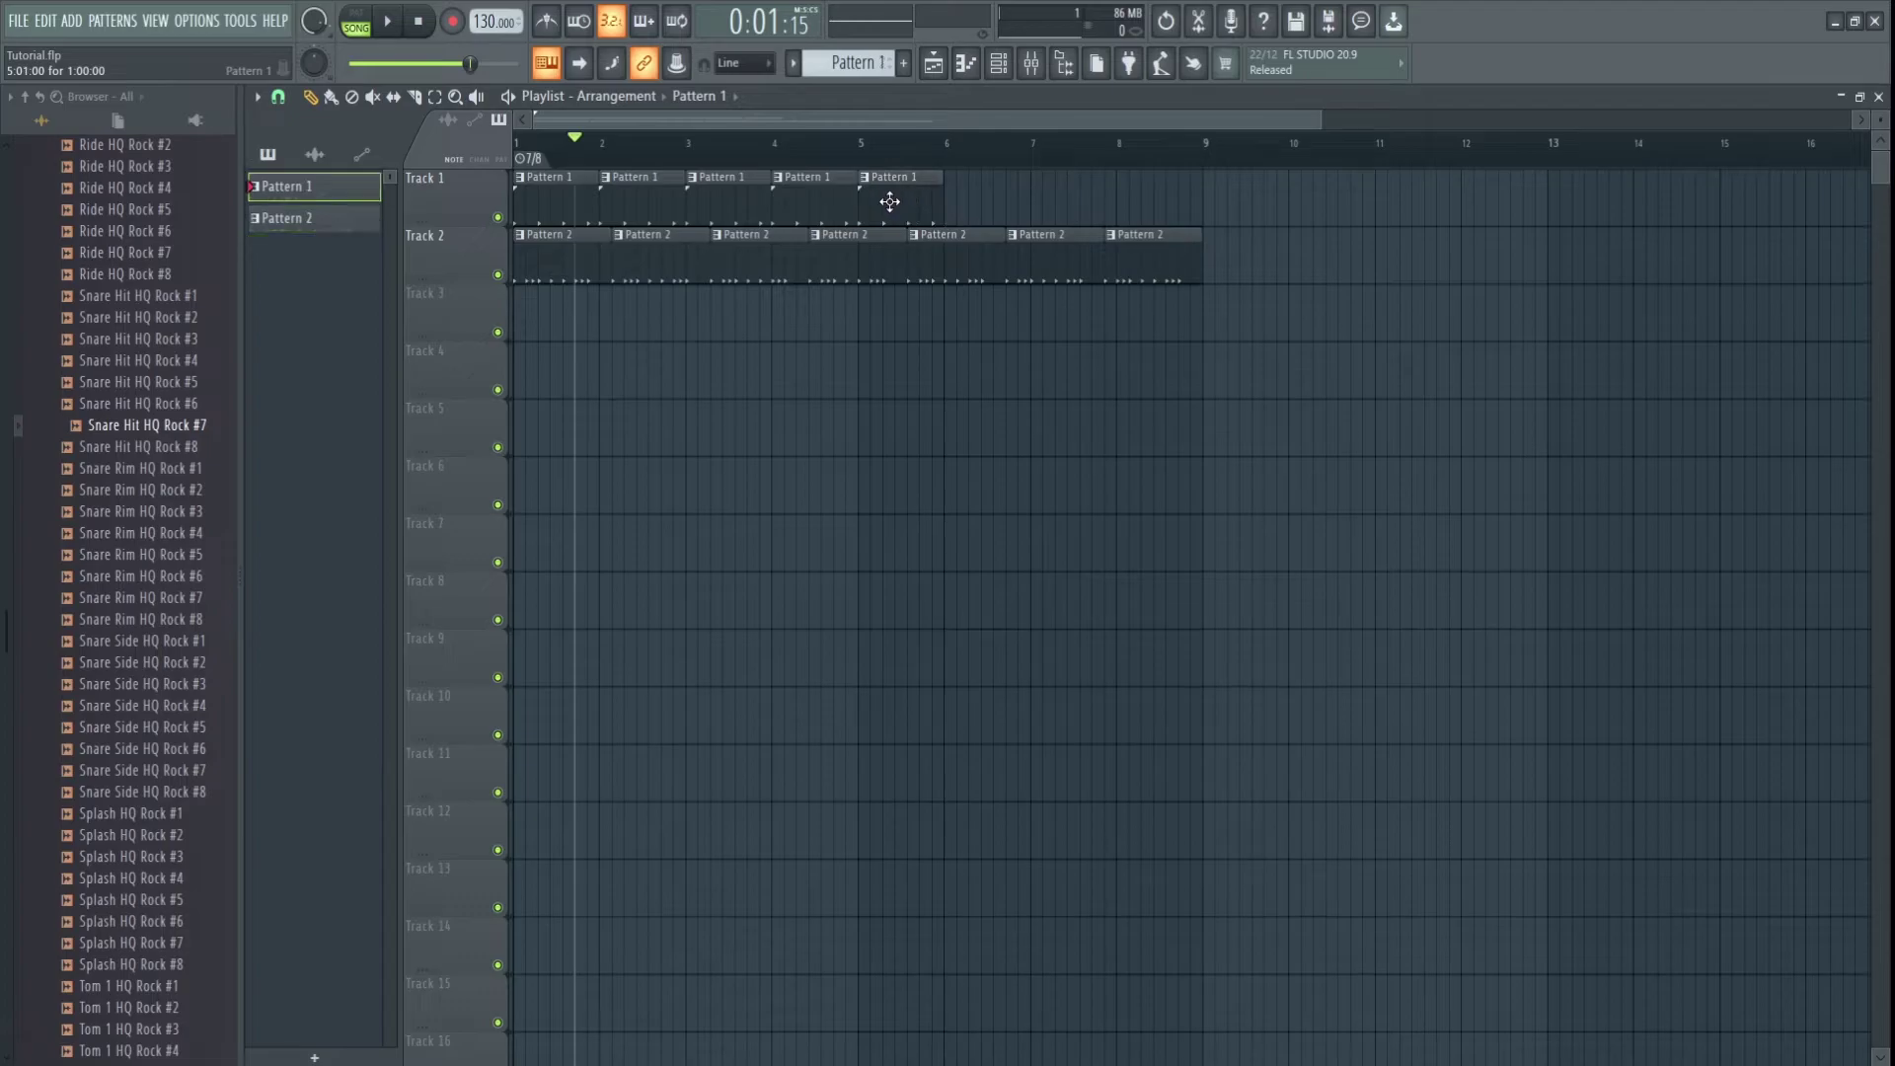
click(983, 202)
click(1070, 203)
click(1162, 199)
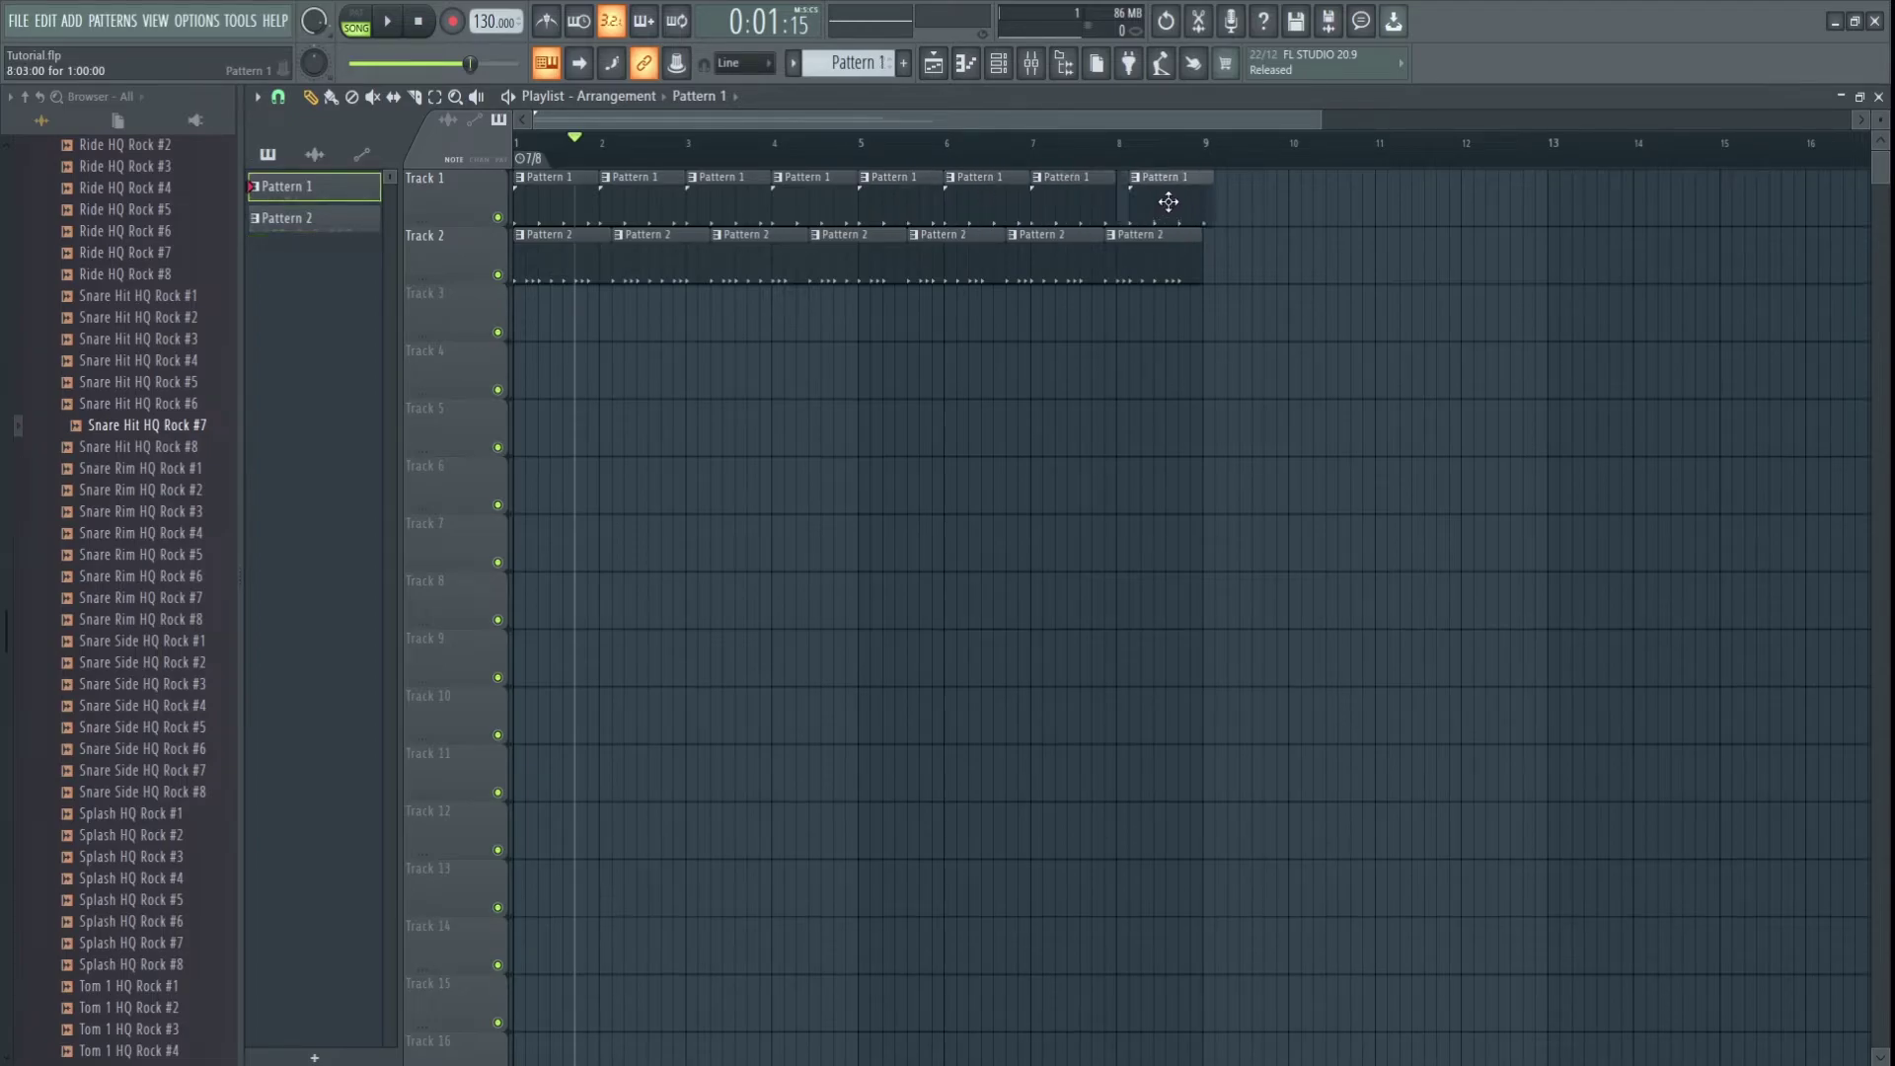
- Zoom out over both tracks and return the playhead to the song start
scroll(1249, 303, up, 8)
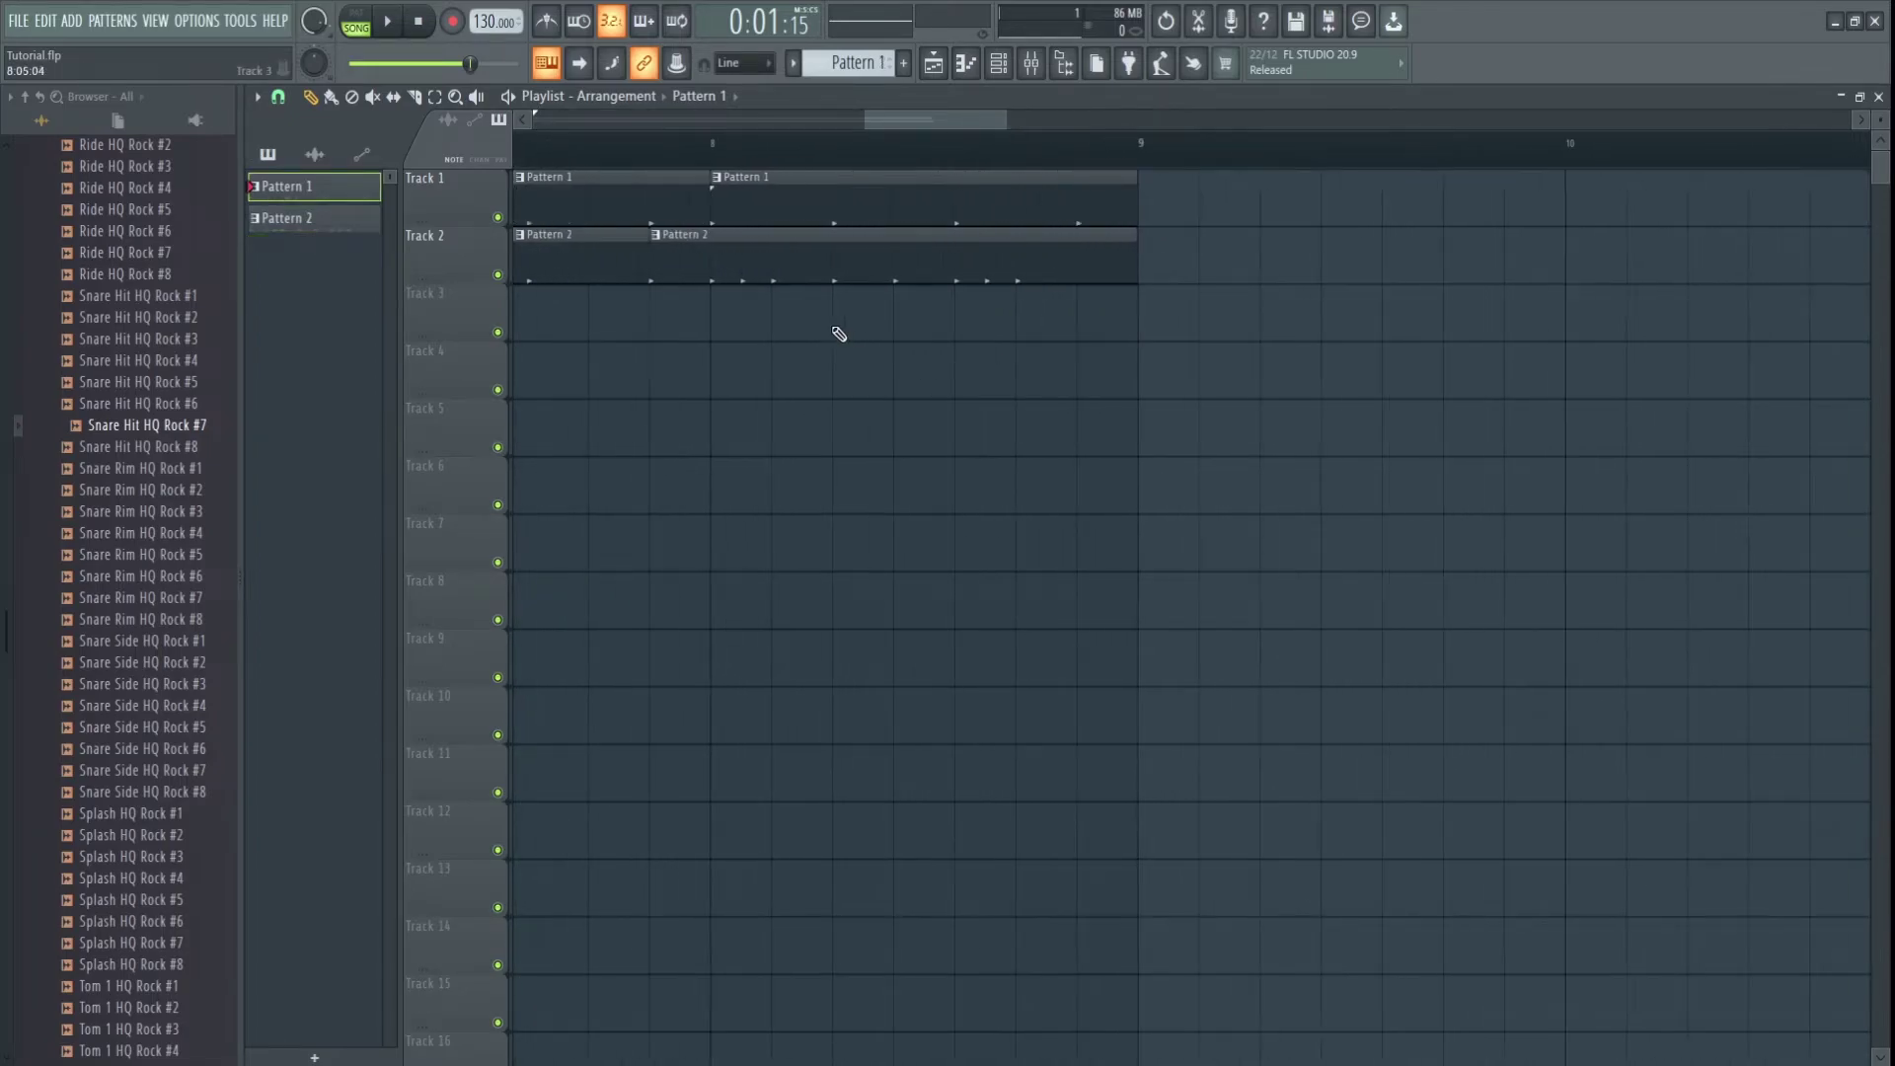
scroll(753, 397, down, 8)
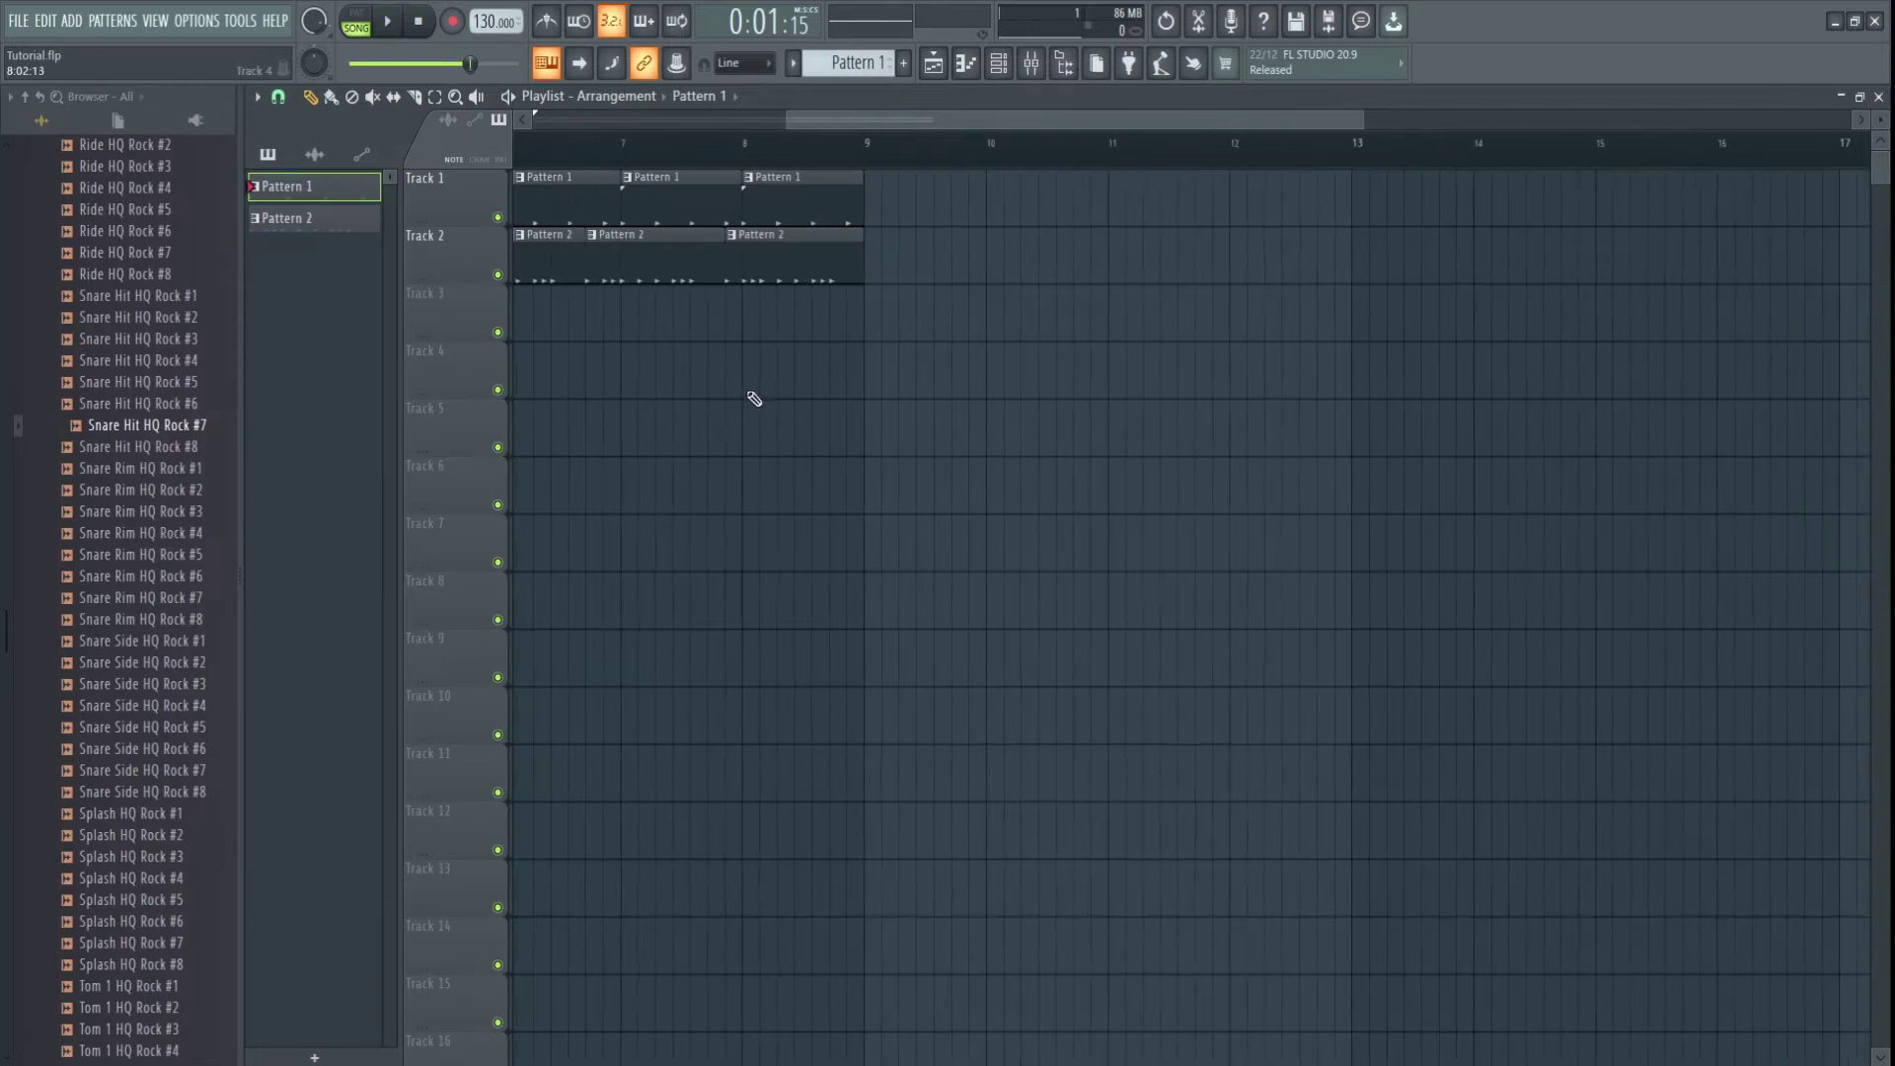
drag(834, 127, 505, 127)
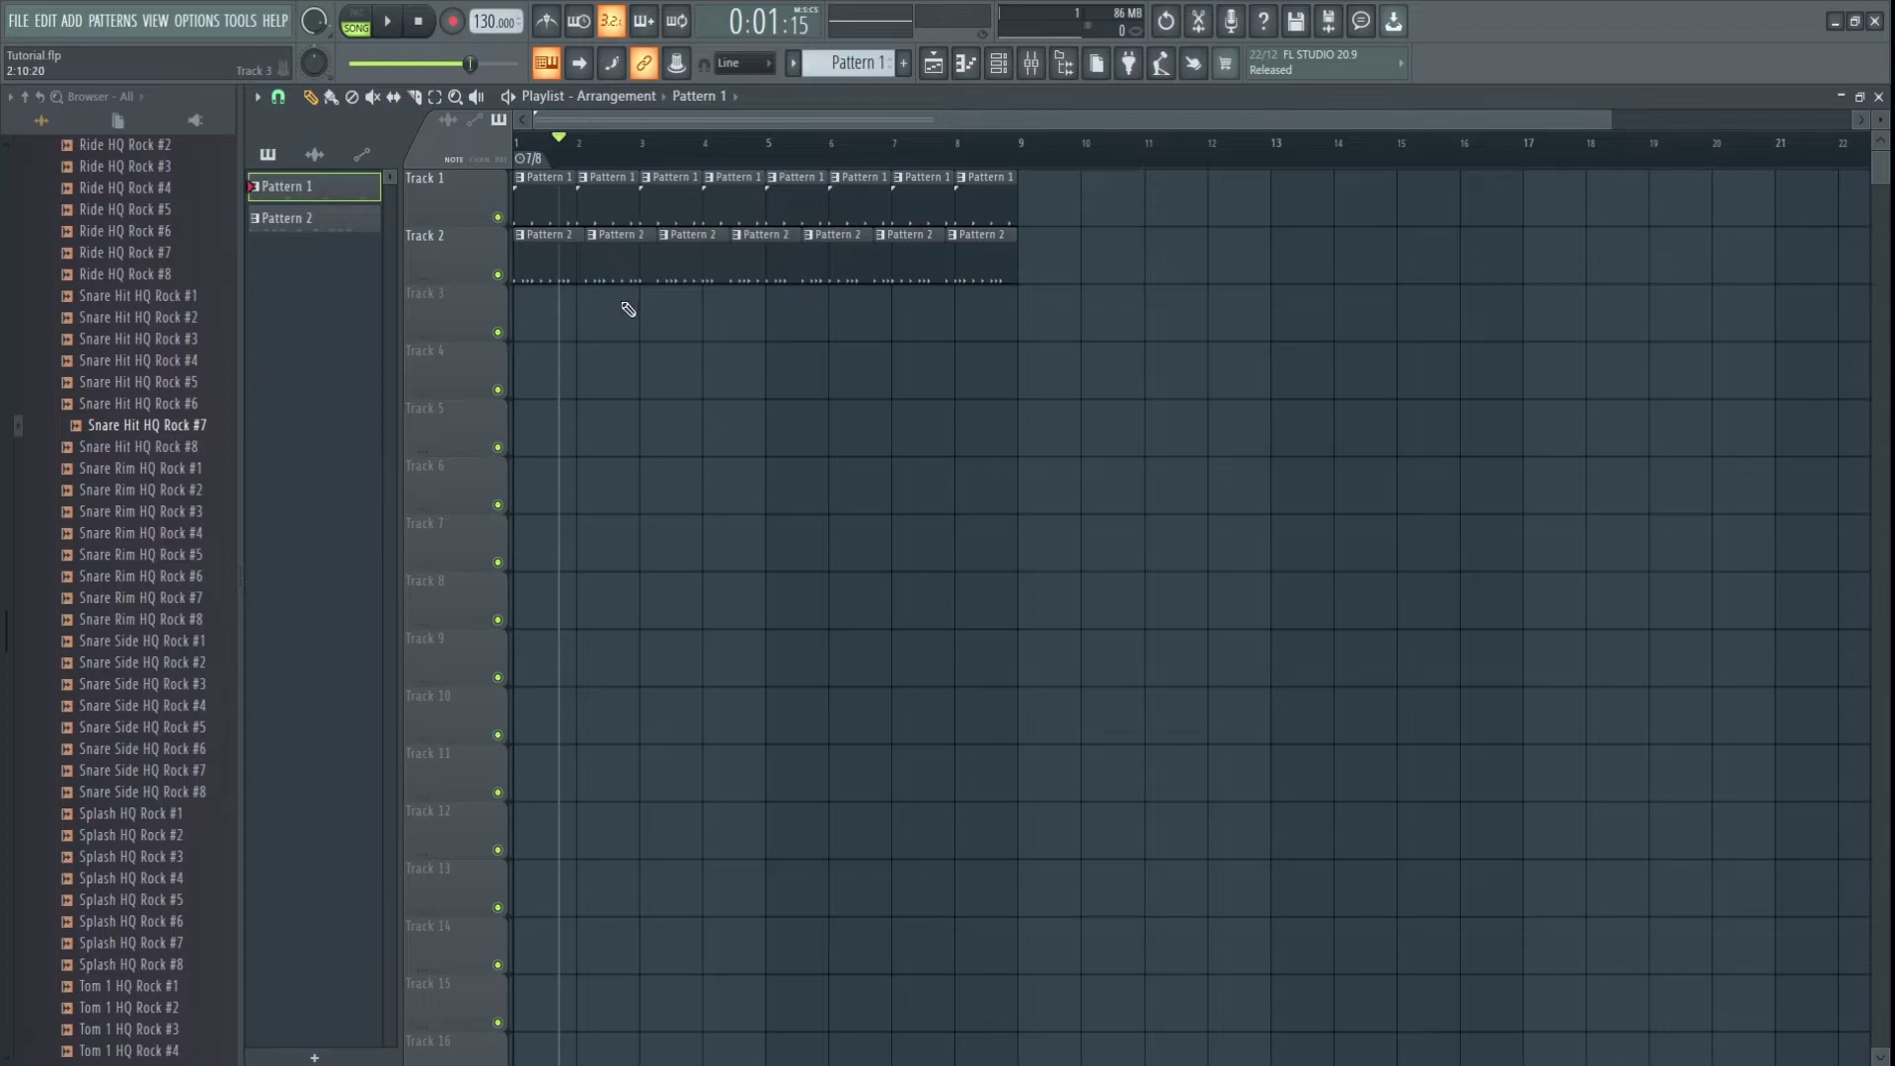
drag(561, 143, 489, 156)
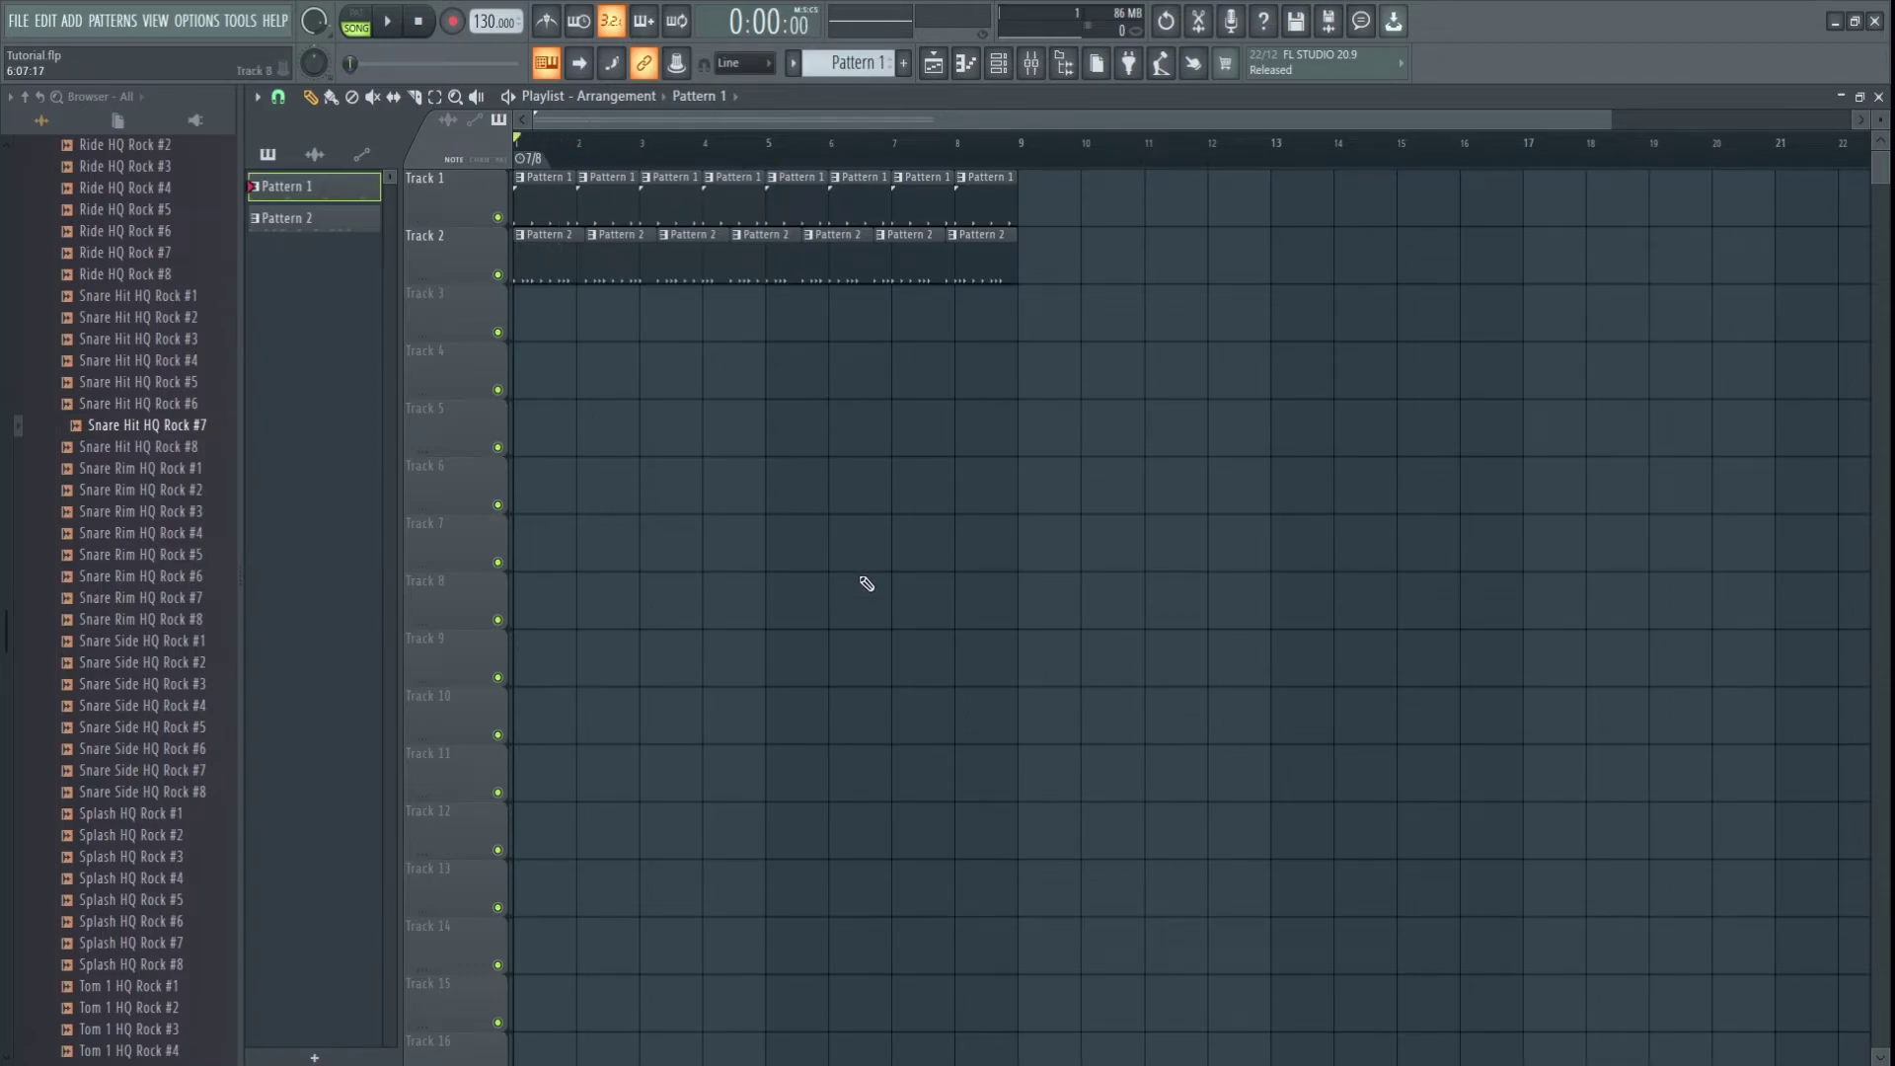
key(space)
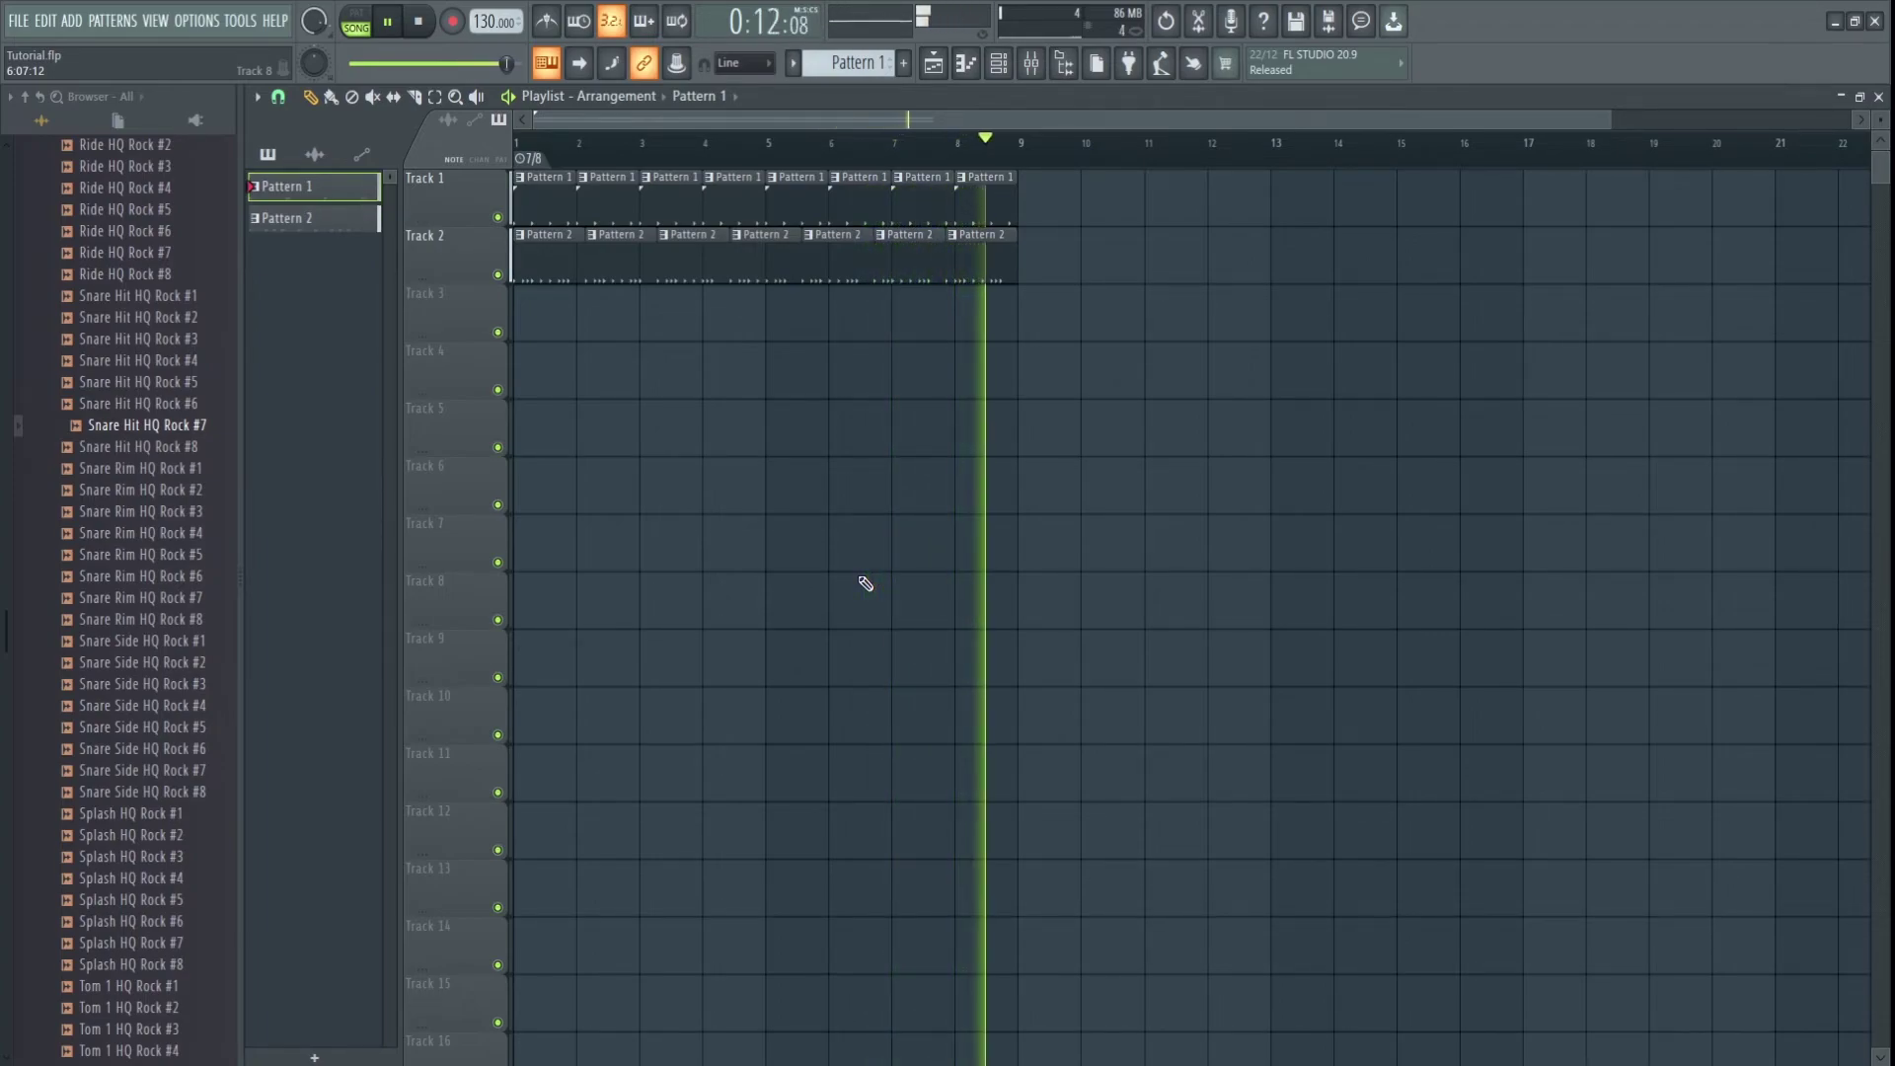
key(space)
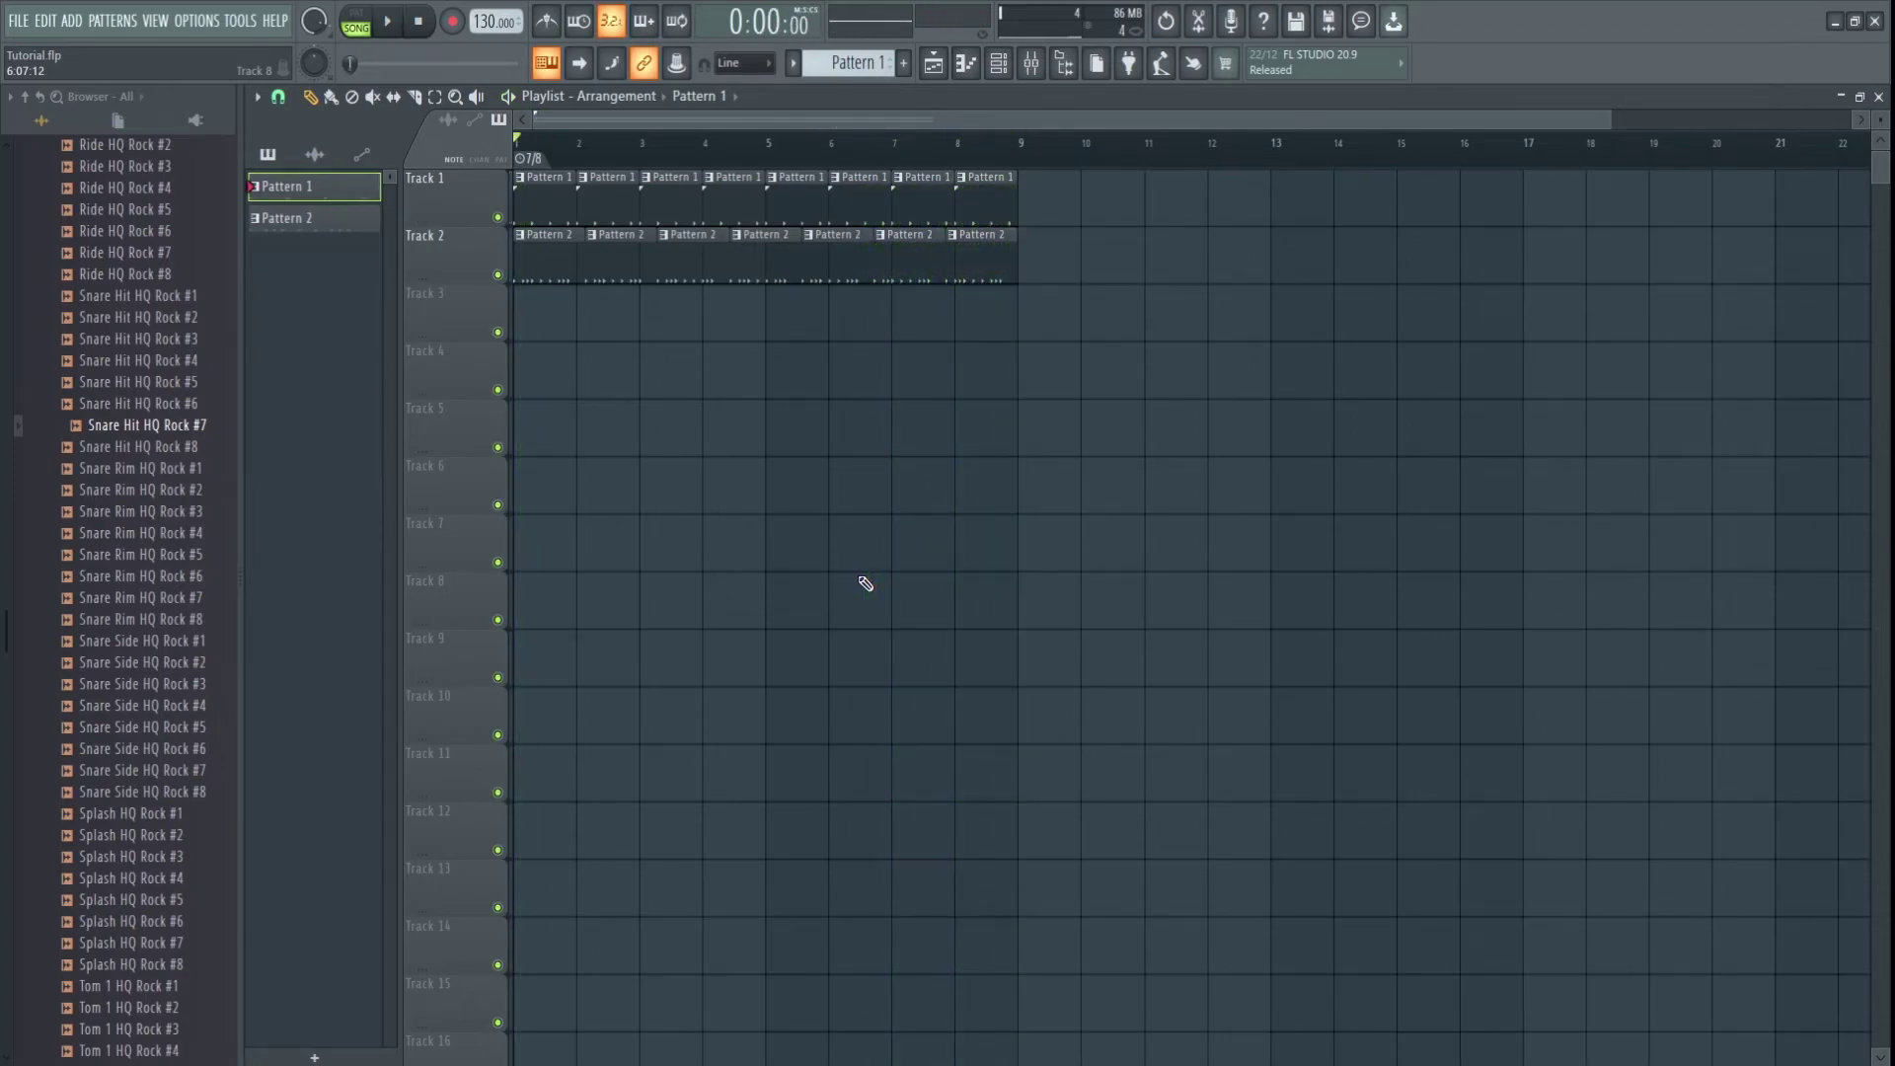